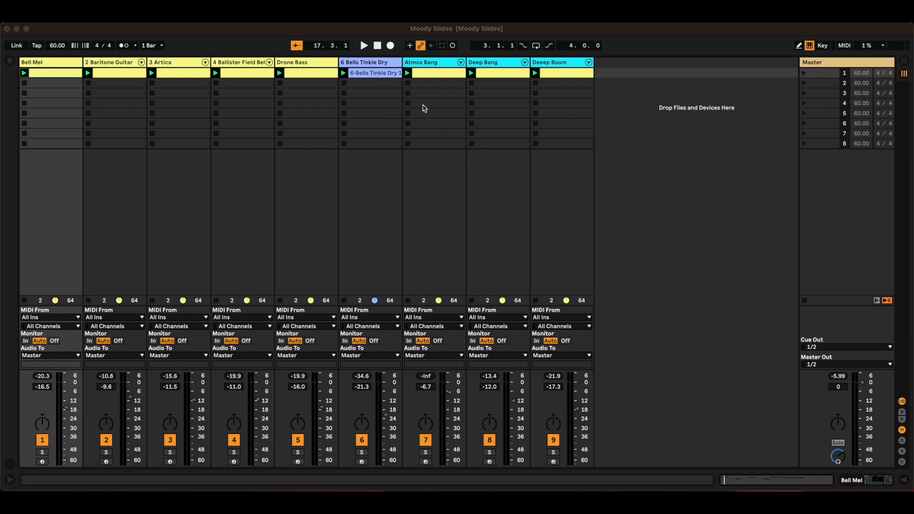
- Play the full set with all track clips running, and stop playback
click(376, 47)
click(364, 46)
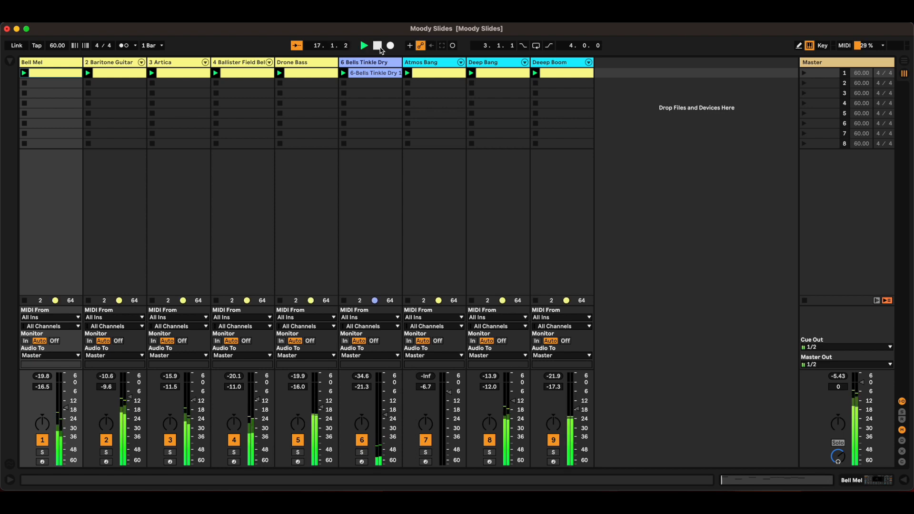
click(377, 45)
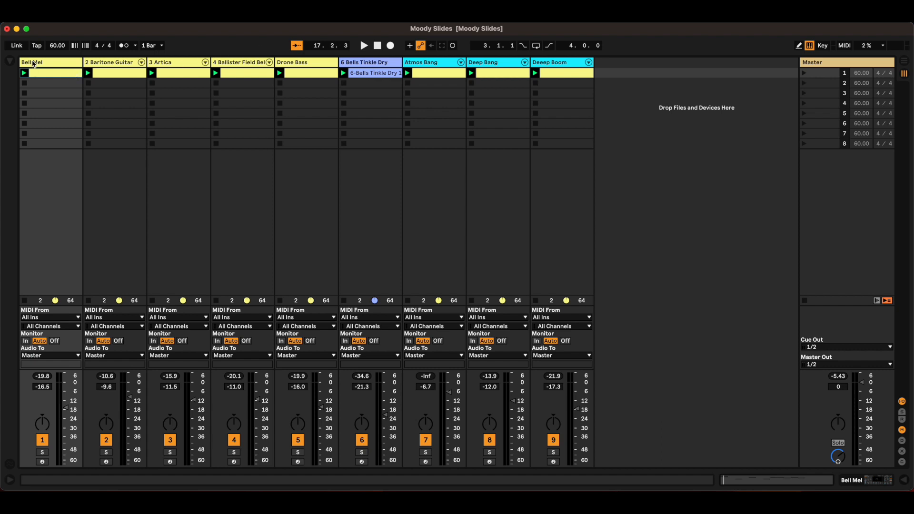
- Solo the Bell Mel track and display its instrument device
click(35, 64)
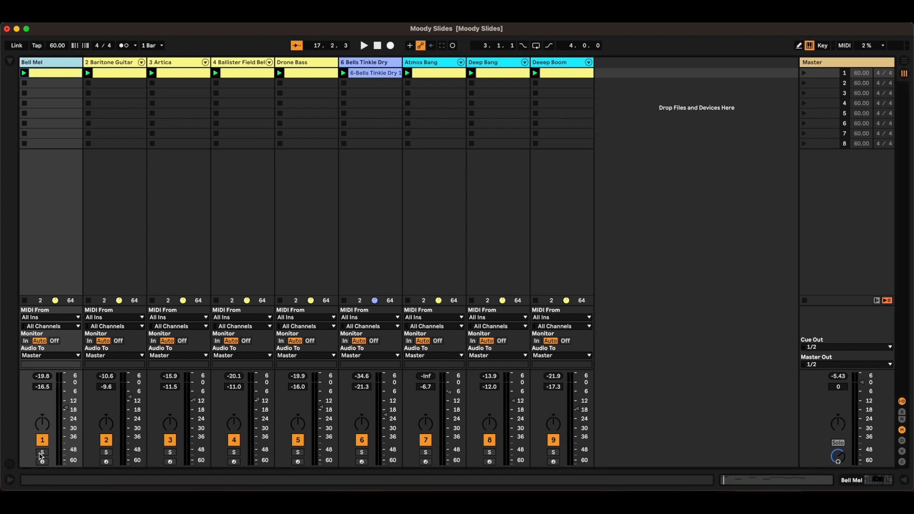
click(42, 453)
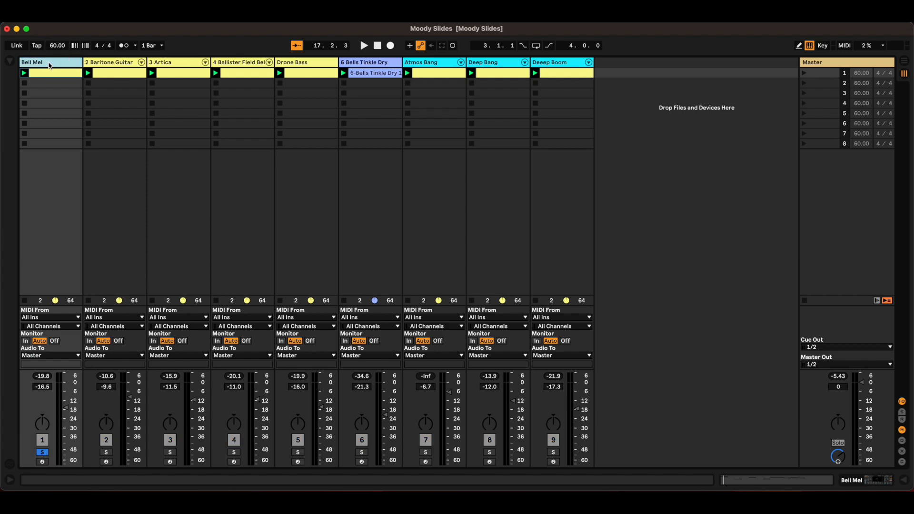
double_click(50, 64)
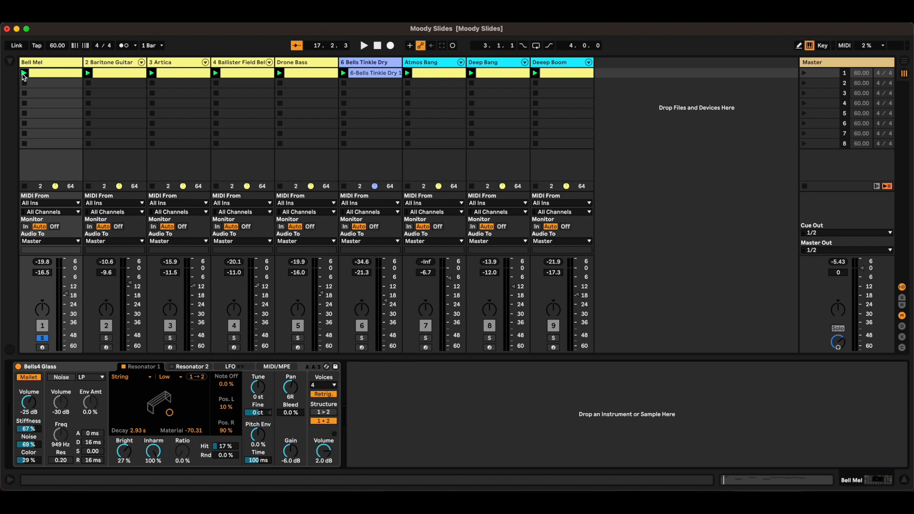
- Open the Bell Mel clip's notes and play the clip on its own
double_click(43, 74)
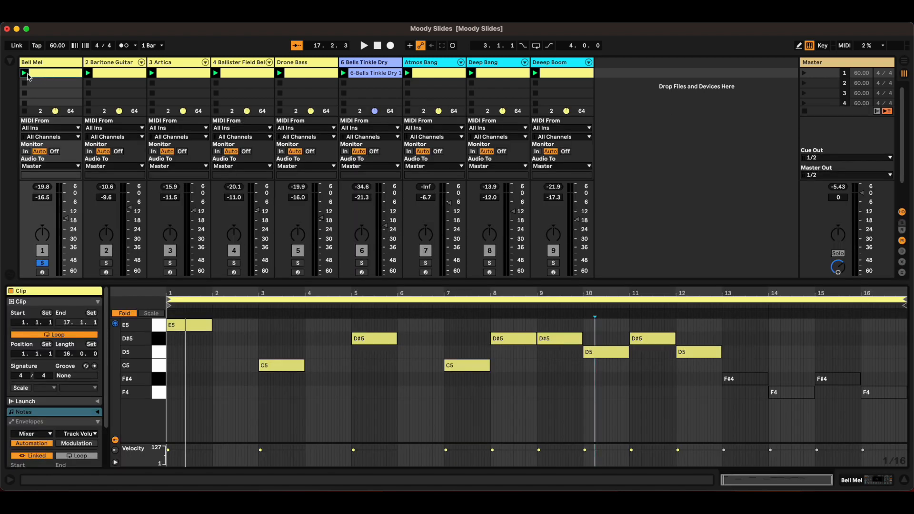
click(22, 74)
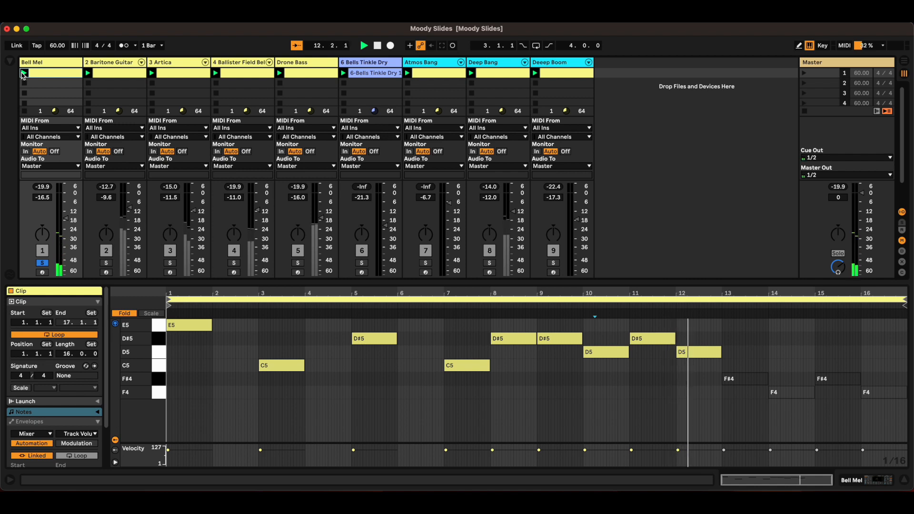
click(23, 73)
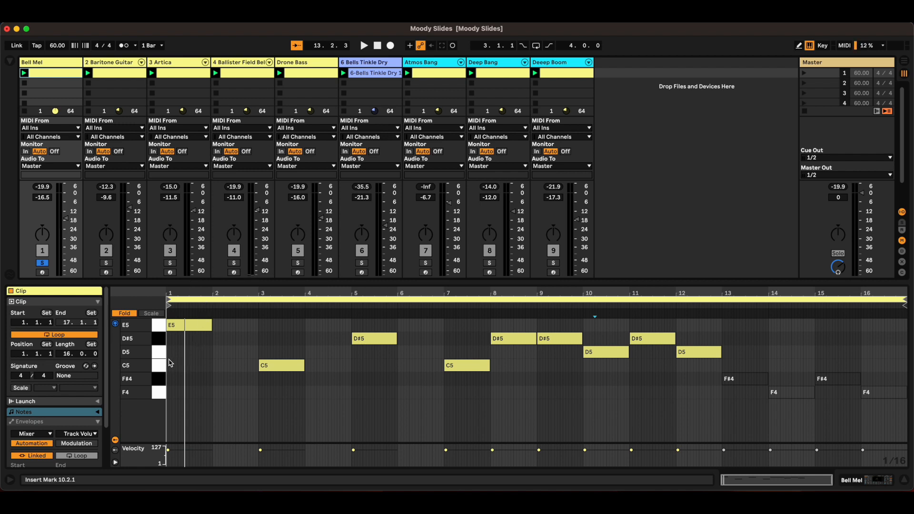
- Examine the Bell Mel melody, auditioning the opening E5 and C5 notes and selecting the phrase in bars 9 to 12
drag(170, 362, 340, 336)
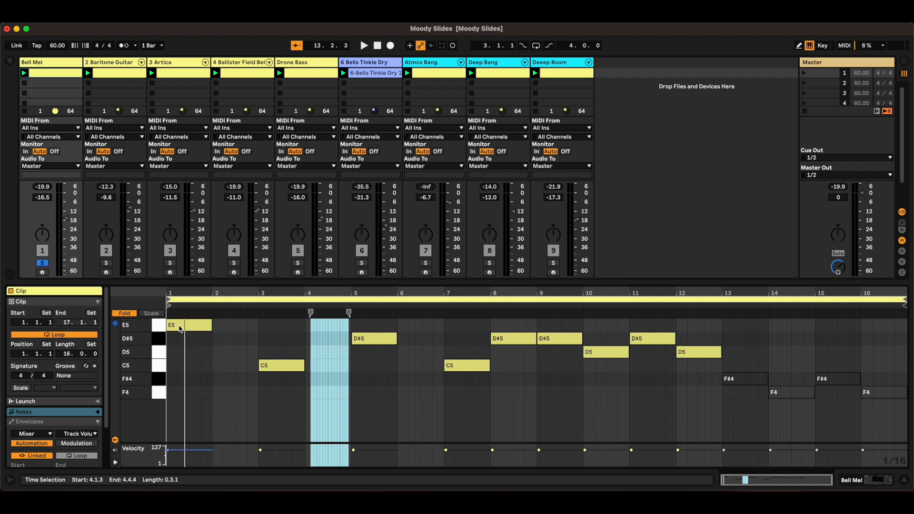
click(180, 329)
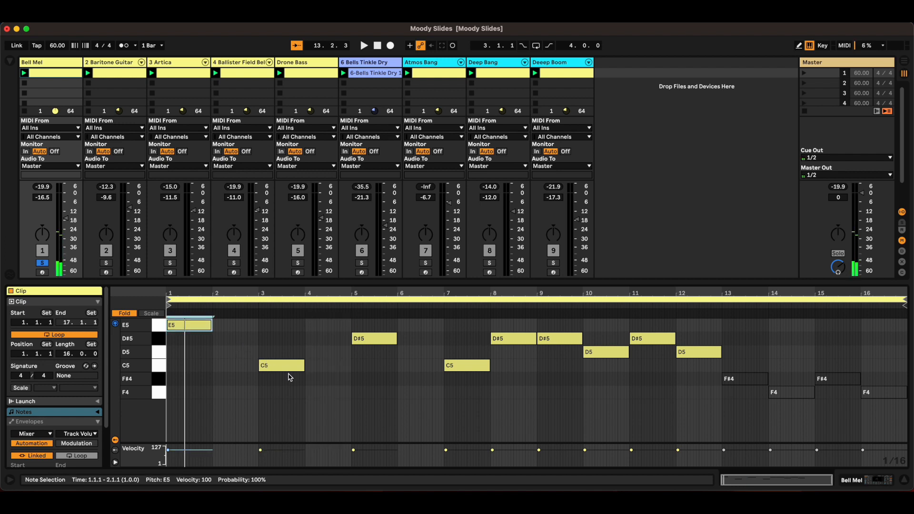
click(288, 368)
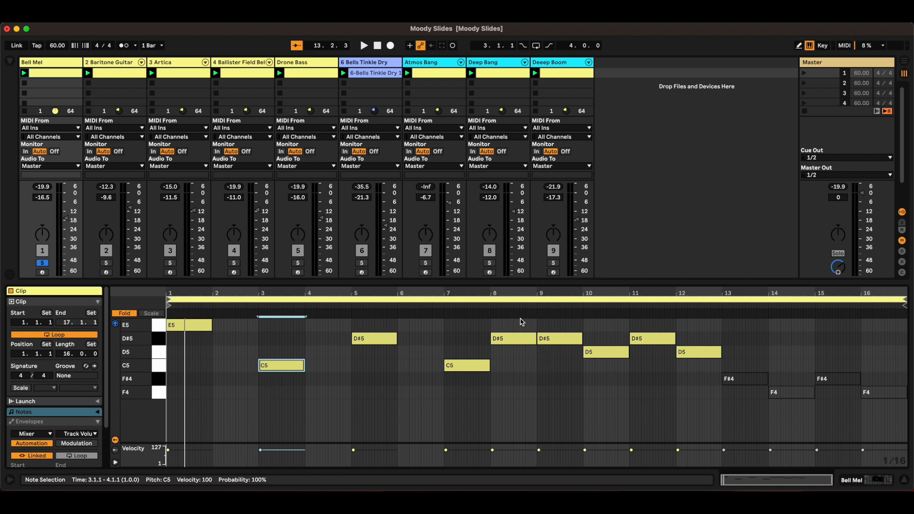
drag(566, 323, 684, 381)
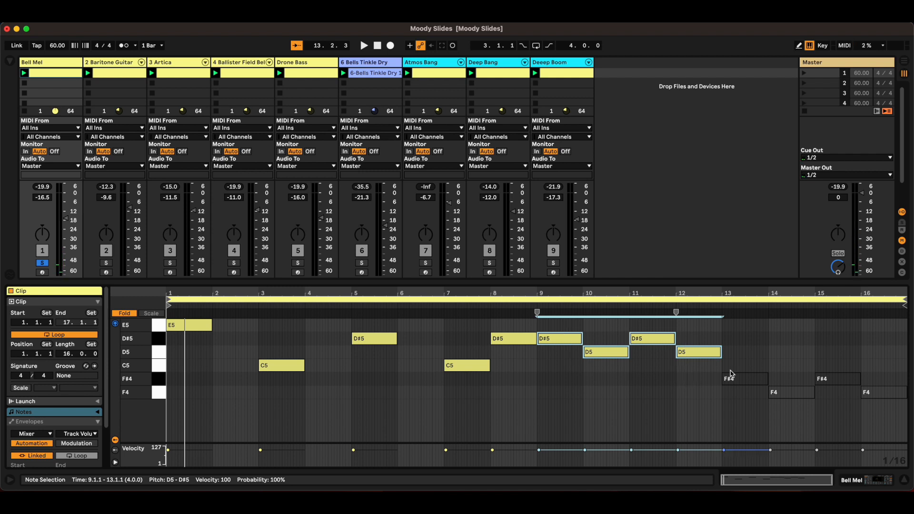
- Select the deactivated Bell Mel notes in bars 13 to 16 and compare them with the 6 Bells Tinkle Dry clip
drag(746, 365, 890, 417)
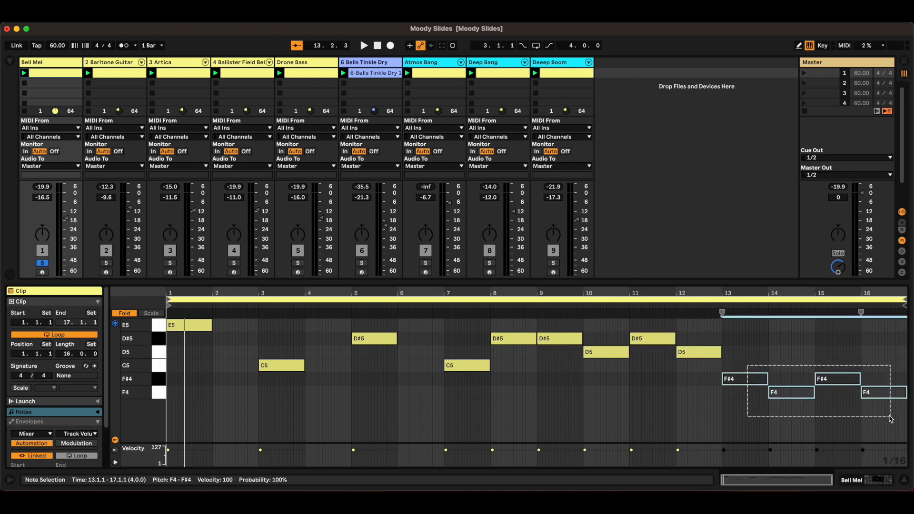
drag(889, 415, 885, 421)
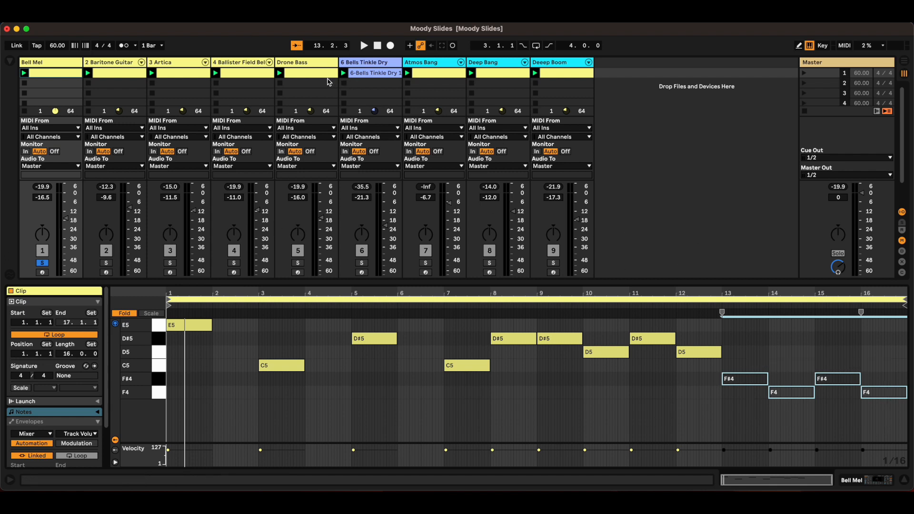
click(370, 63)
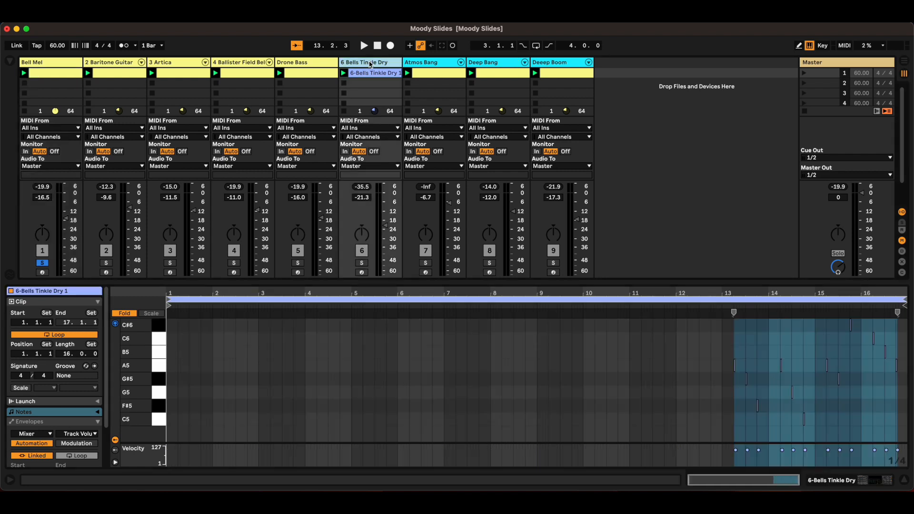
click(33, 67)
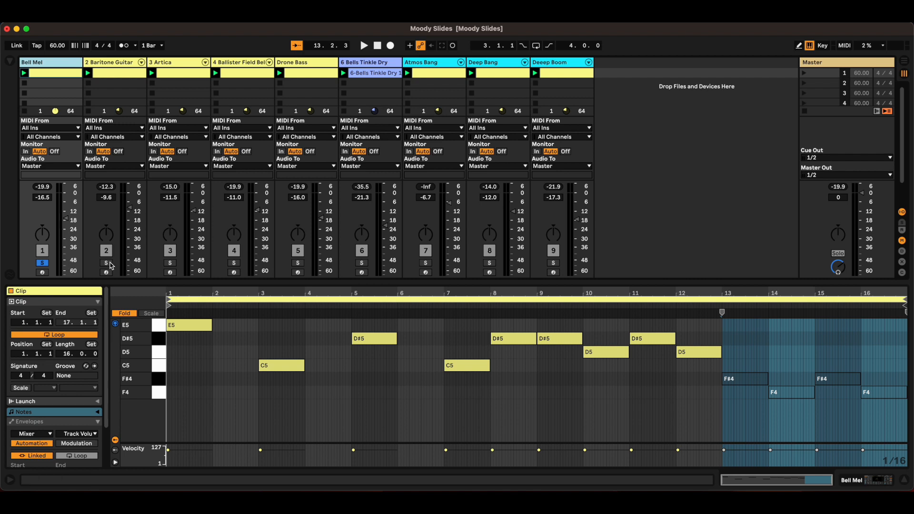
- Play the 2 Baritone Guitar track in solo instead of Bell Mel, and display its Arpeggiator and instrument devices
click(106, 262)
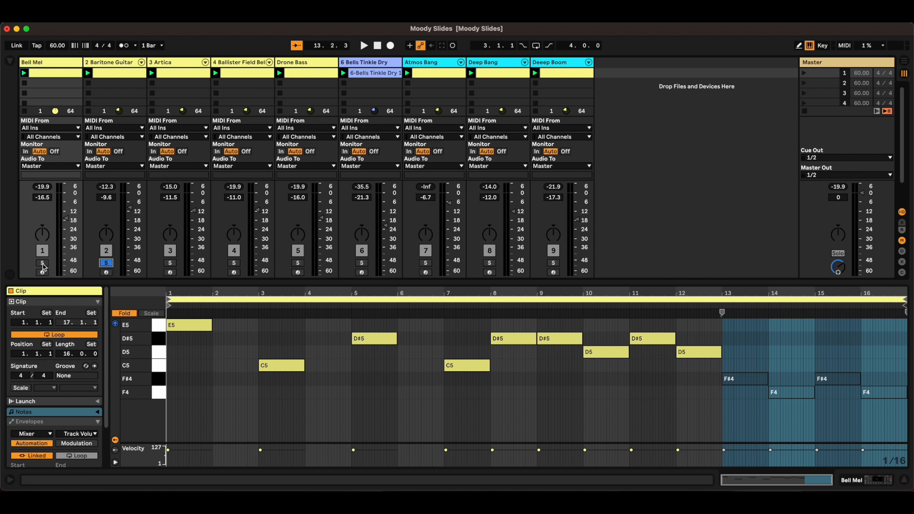
click(117, 75)
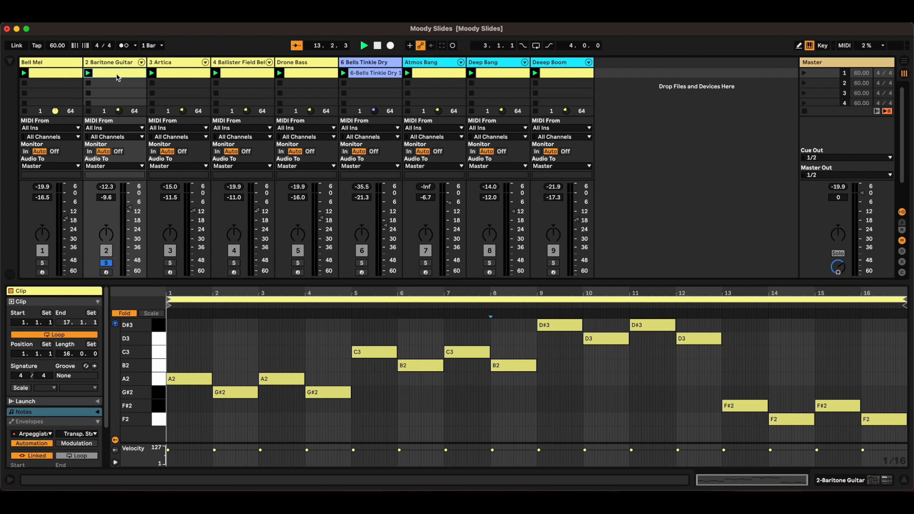
key(space)
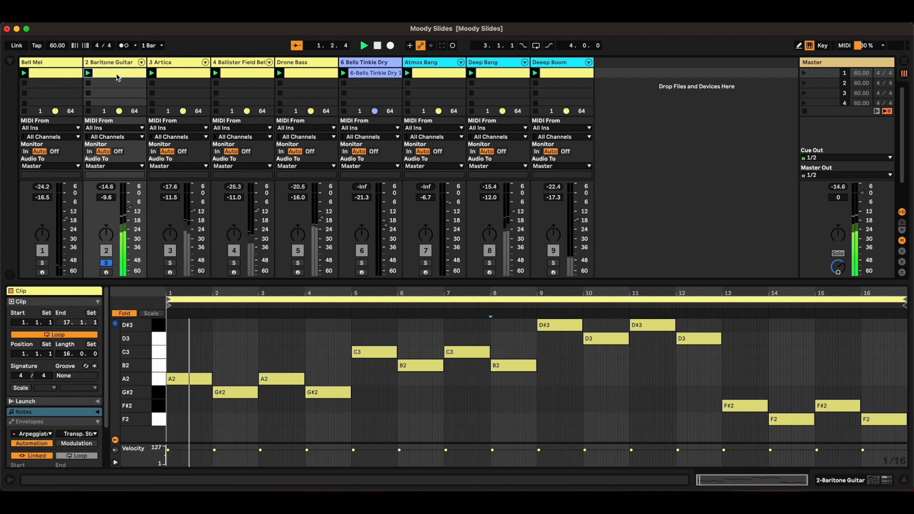
click(110, 64)
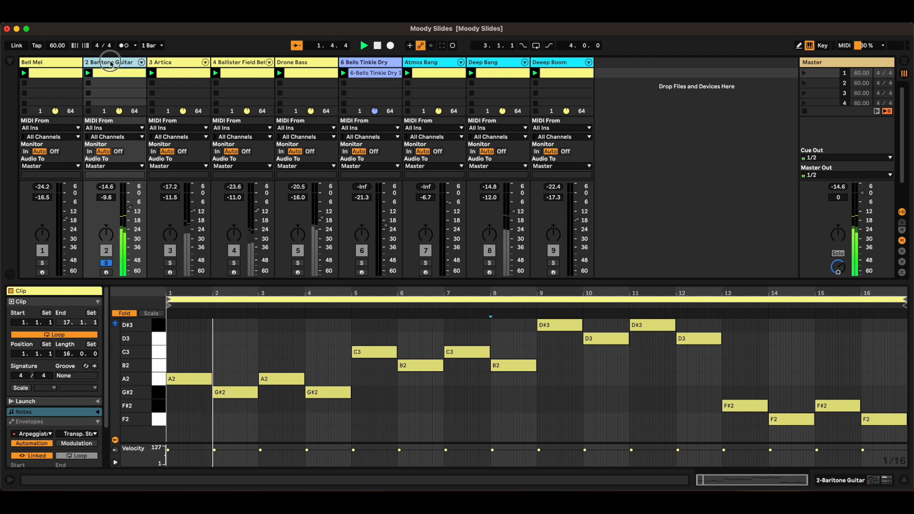
double_click(110, 63)
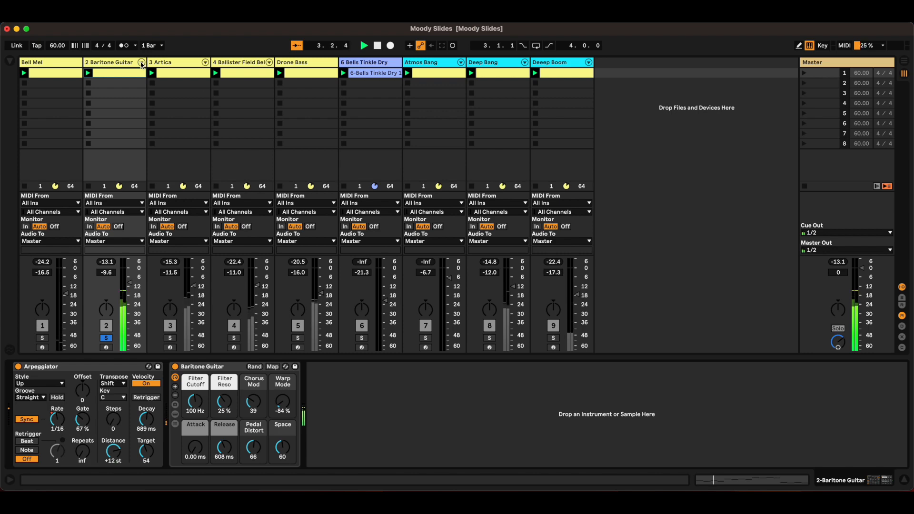
- Display the Arpeggiator's Synced Rate envelope in the Baritone Guitar clip and compare it with the device's Rate control
click(123, 75)
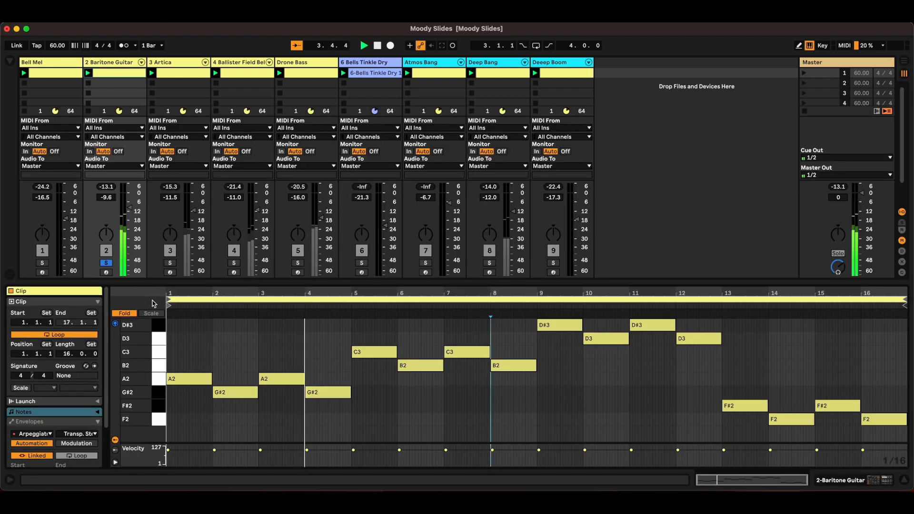
scroll(106, 438, down, 3)
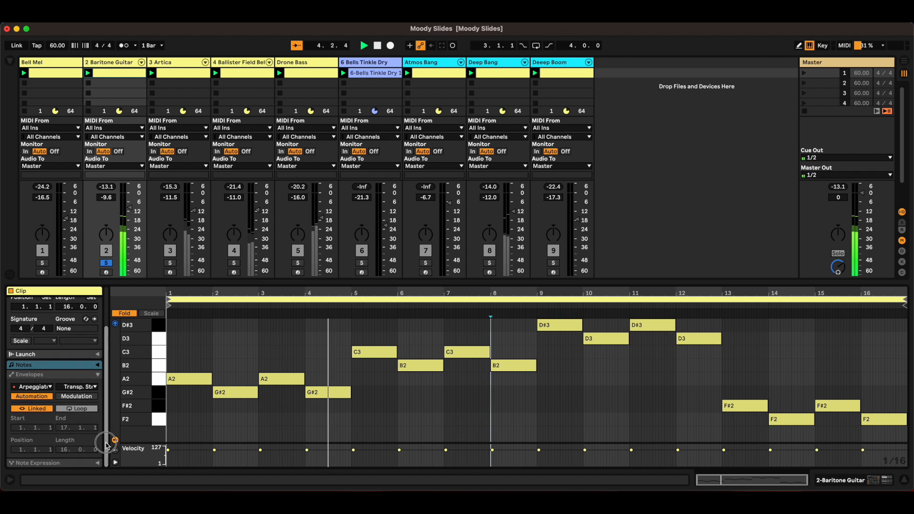
click(85, 387)
click(79, 437)
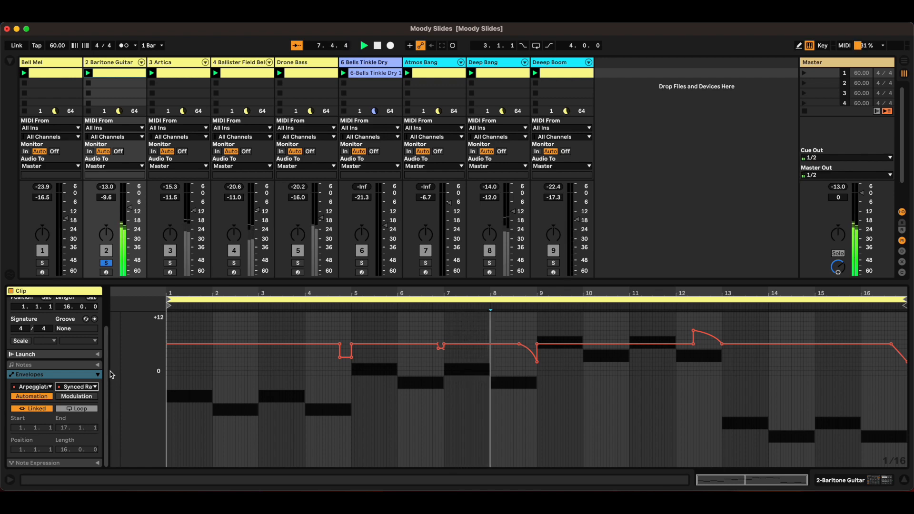
double_click(115, 62)
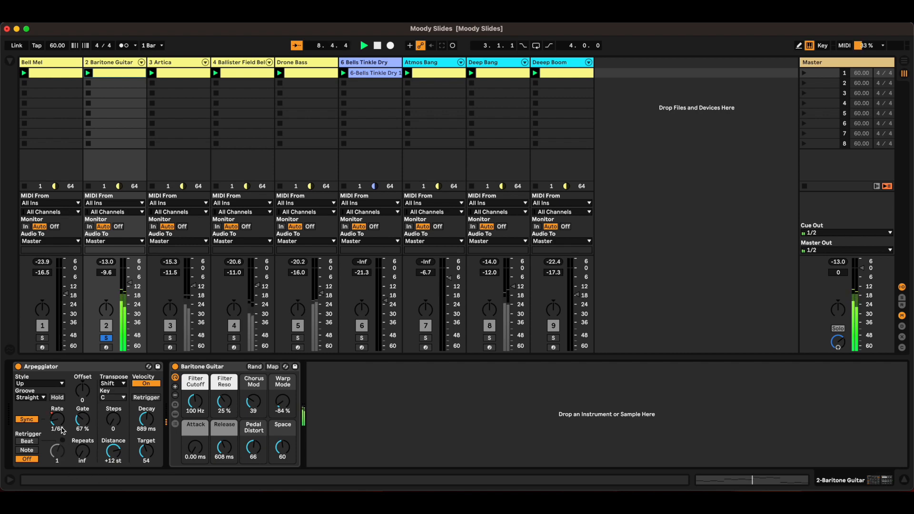
click(115, 77)
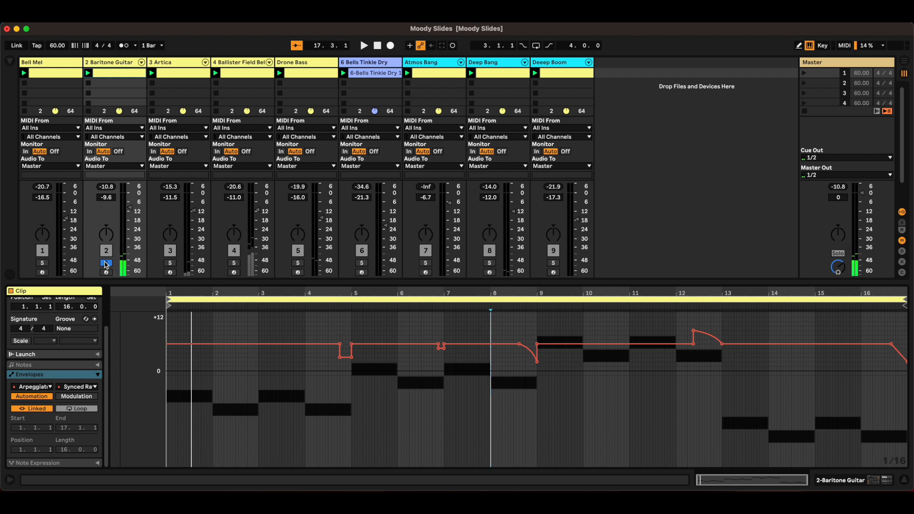
- Turn off the Baritone Guitar solo and deactivate tracks 3 to 9, keeping only tracks 1 and 2 active
click(106, 264)
click(234, 250)
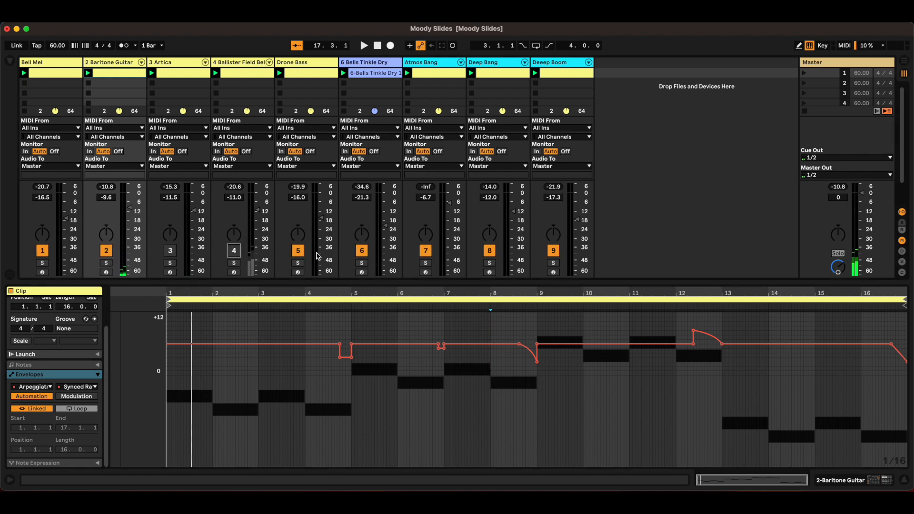
click(432, 255)
click(490, 251)
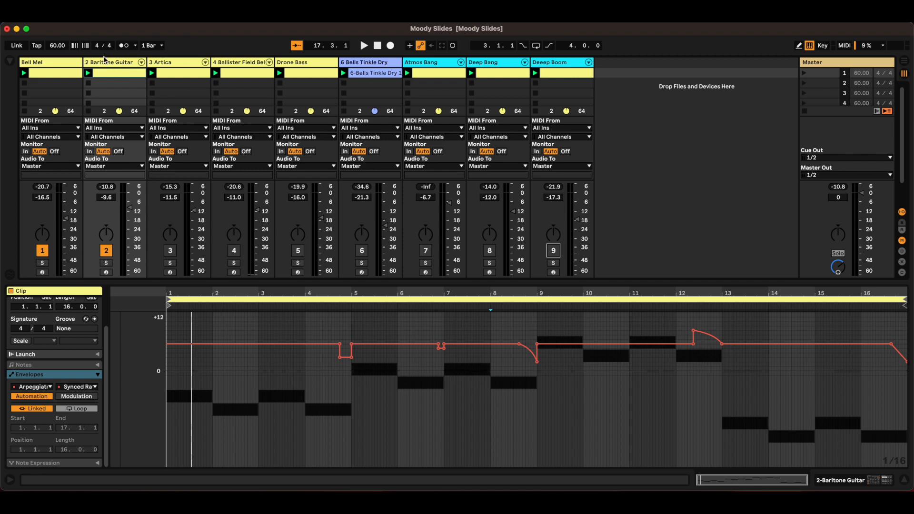
- Switch the Baritone Guitar clip from its envelope view to its notes
click(105, 63)
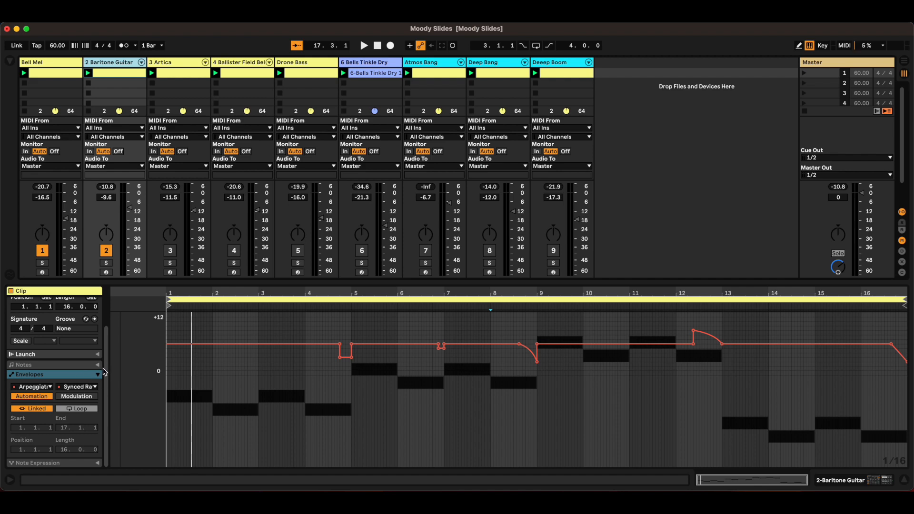
scroll(109, 370, up, 3)
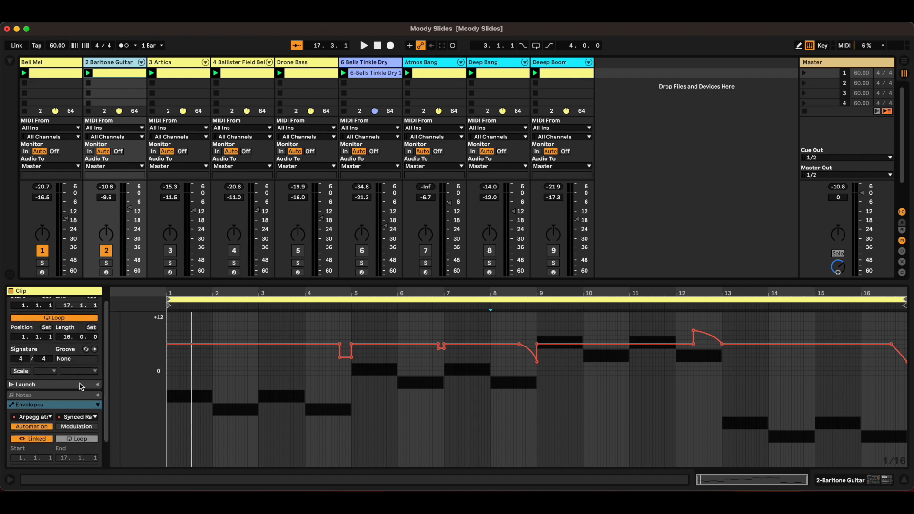
click(79, 395)
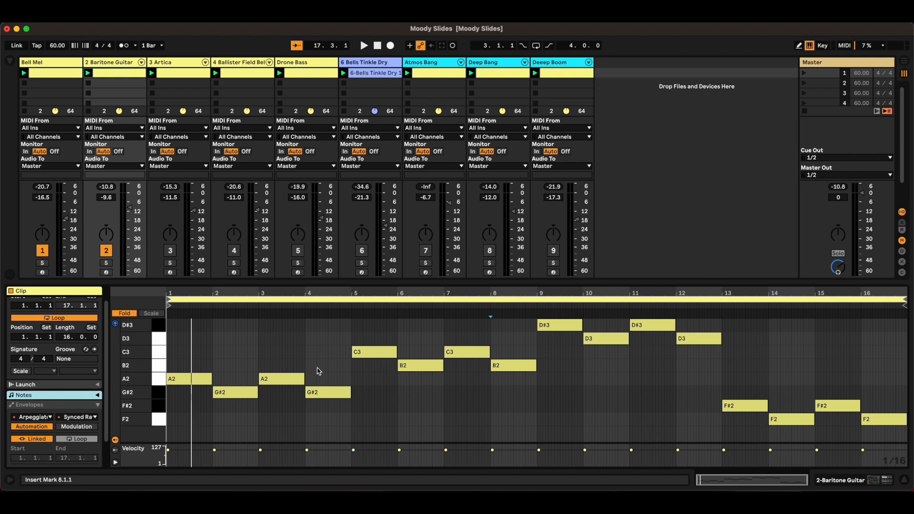
- Examine the Baritone Guitar pattern by selecting the A2 and G#2 notes in bars 1 to 4 and the note changes through bar 9
click(332, 392)
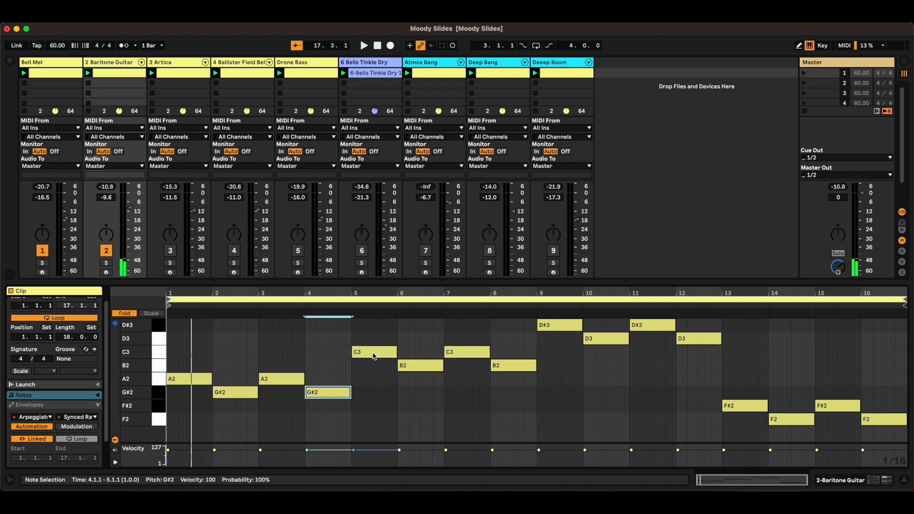
drag(185, 357, 334, 419)
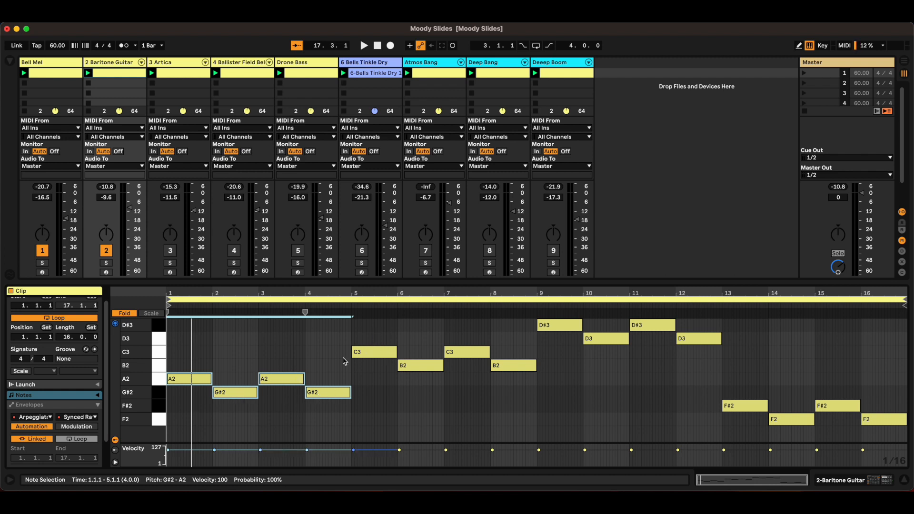
drag(375, 334, 422, 381)
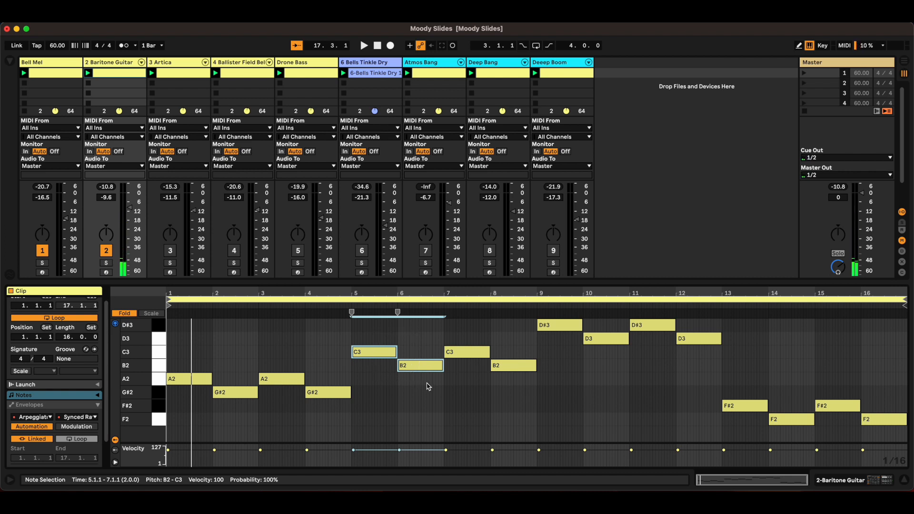
click(520, 385)
drag(519, 384, 559, 321)
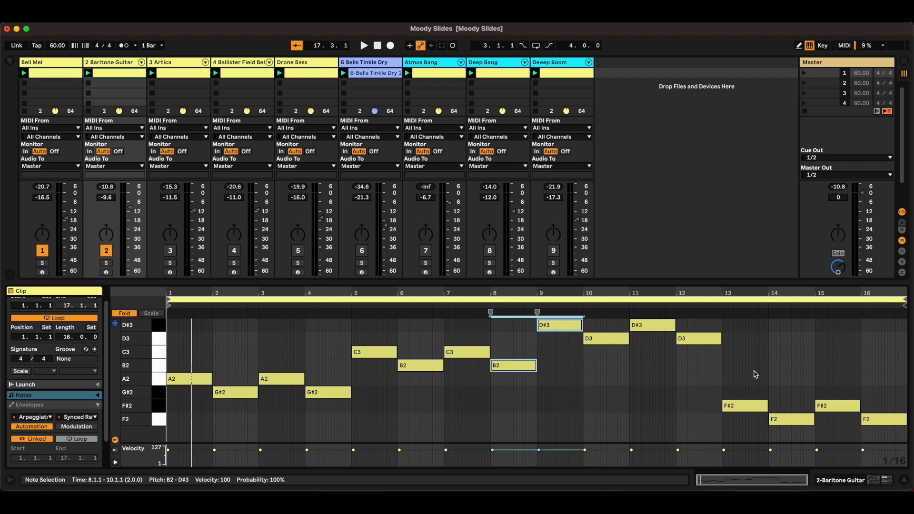
- Select the Baritone Guitar notes in bars 13 to 16, play the set, and view them together with the Bell Mel clip
drag(751, 386, 875, 430)
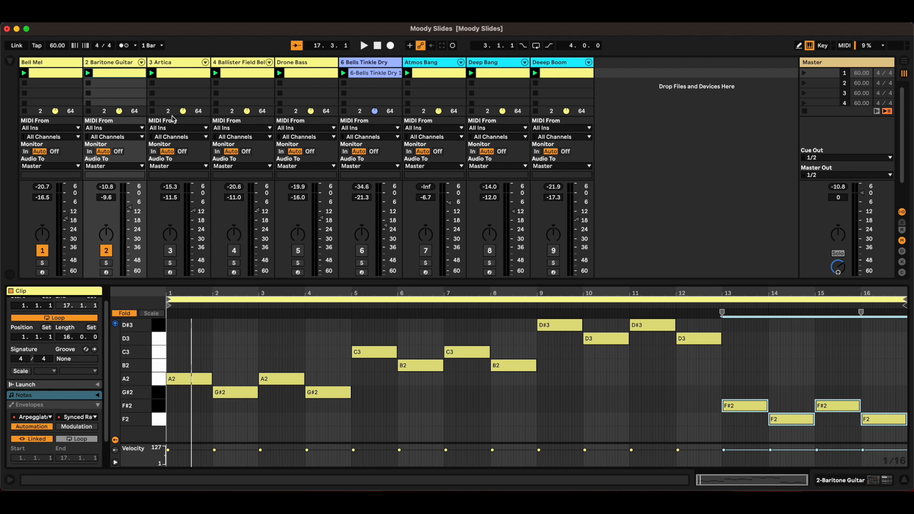
key(space)
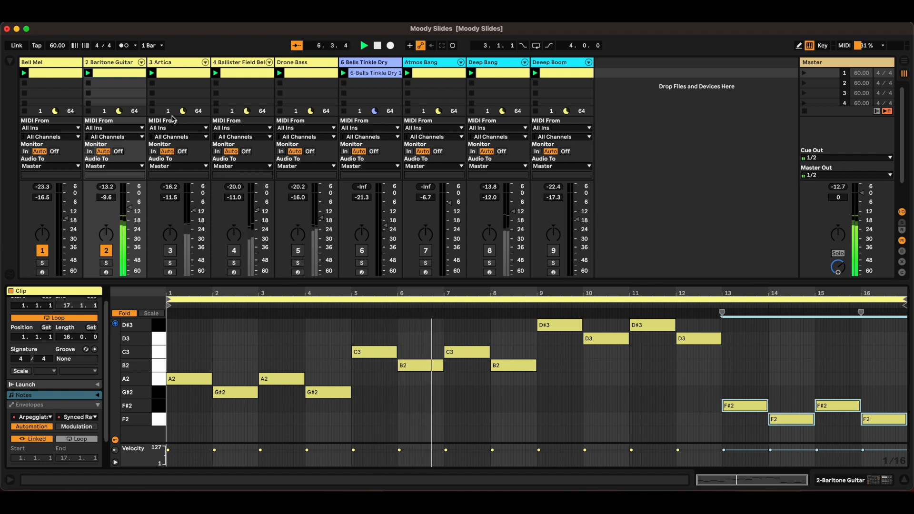
shift+click(64, 74)
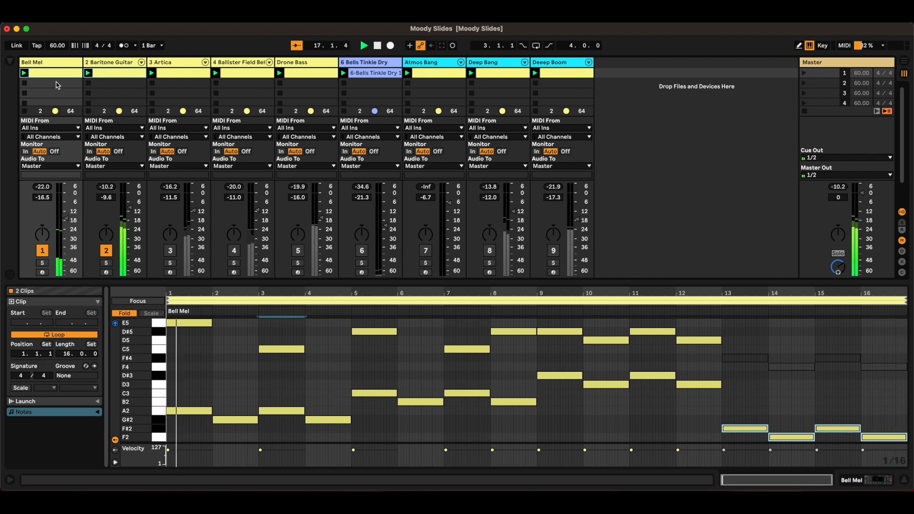
- Deactivate the Bell Mel track and activate Artica, leaving only tracks 2 and 3 active
click(42, 250)
click(106, 250)
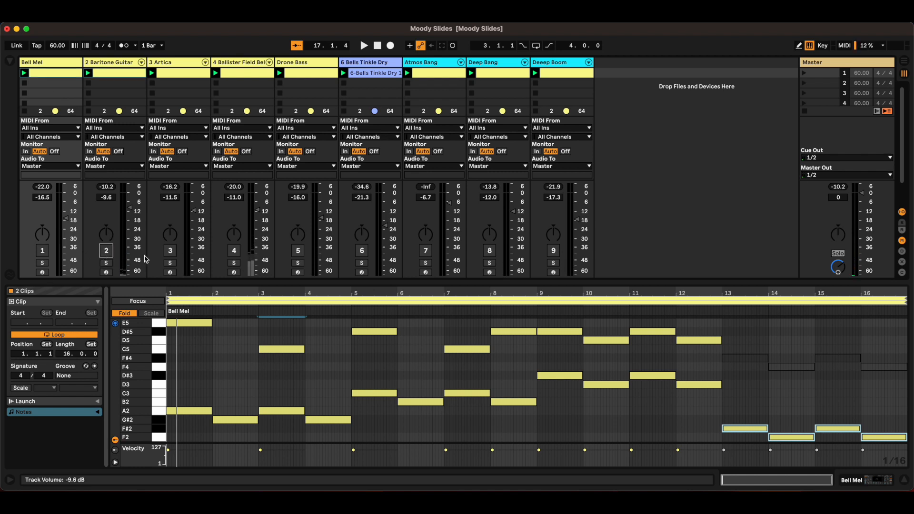
click(170, 250)
click(107, 252)
- Open the Baritone Guitar clip's Synced Rate envelope and examine its rate changes through the end of bar 16
click(113, 74)
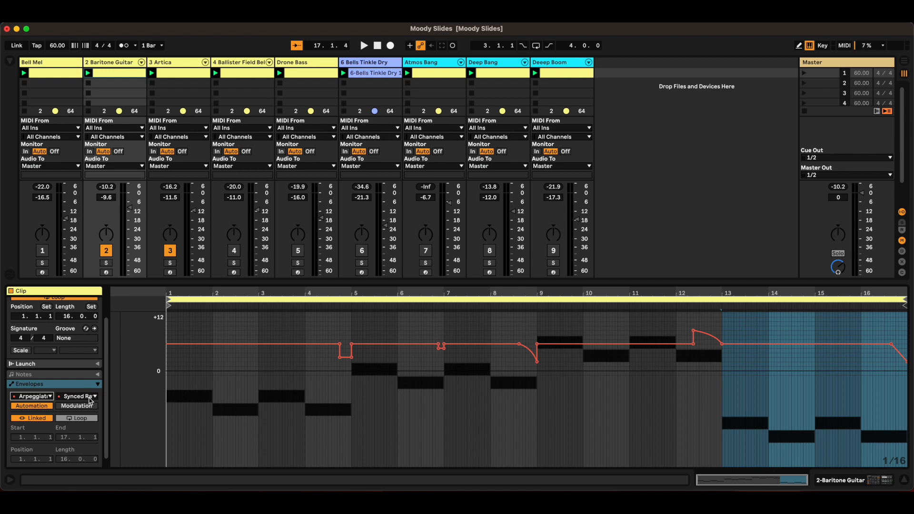
drag(348, 293, 333, 312)
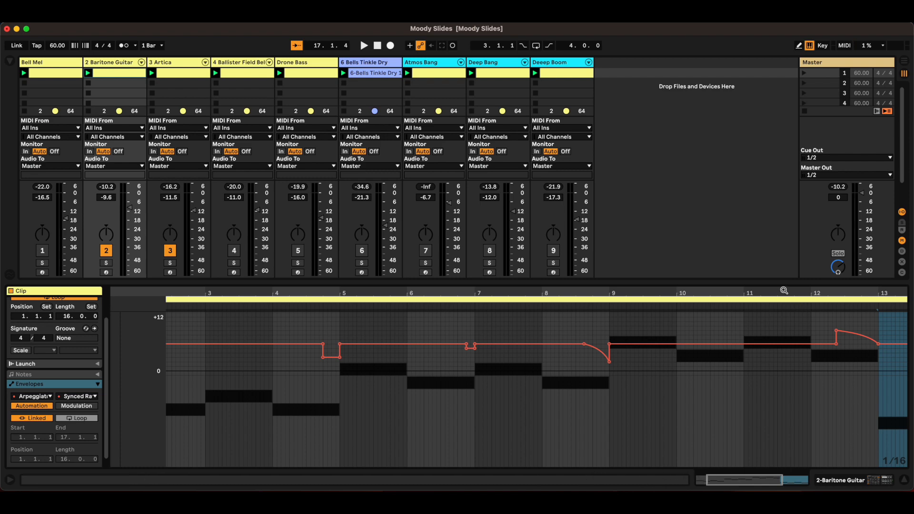
drag(784, 291, 657, 290)
click(893, 360)
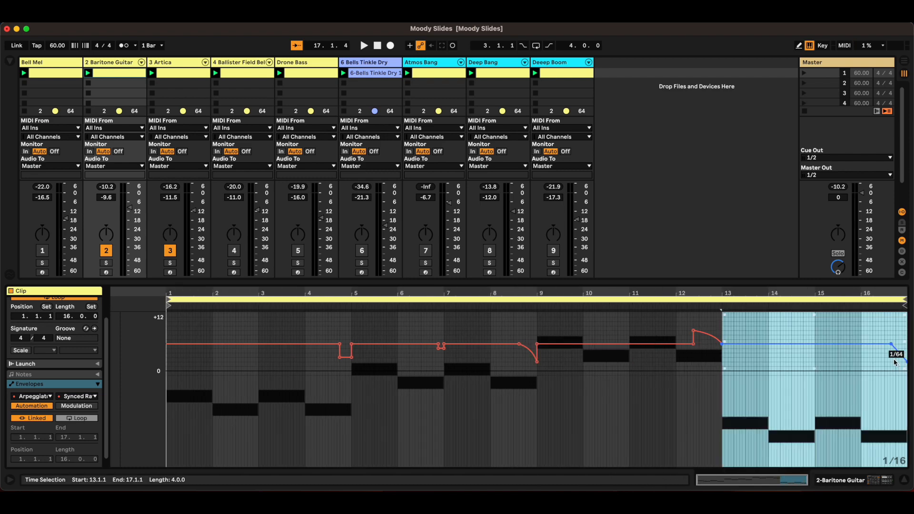
click(885, 359)
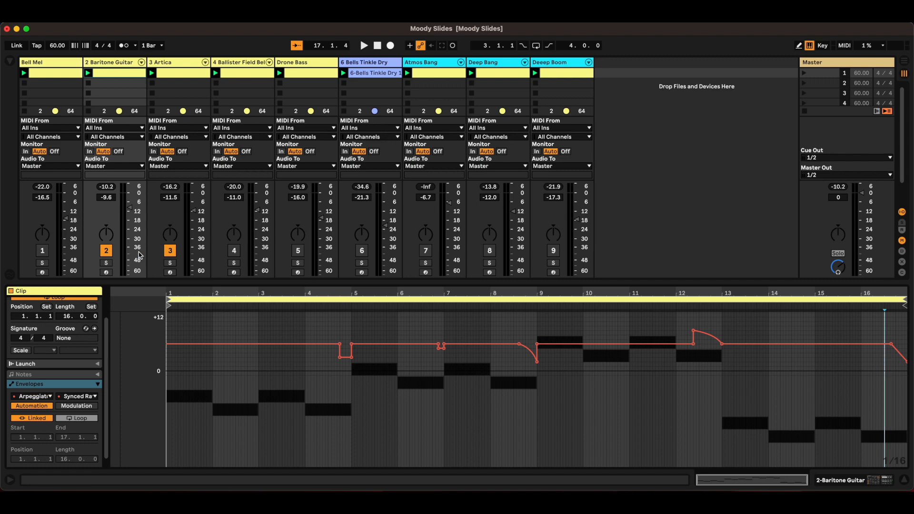
- Deactivate Baritone Guitar so only Artica stays active, and open the Artica clip's notes from bar 1
click(106, 253)
click(171, 73)
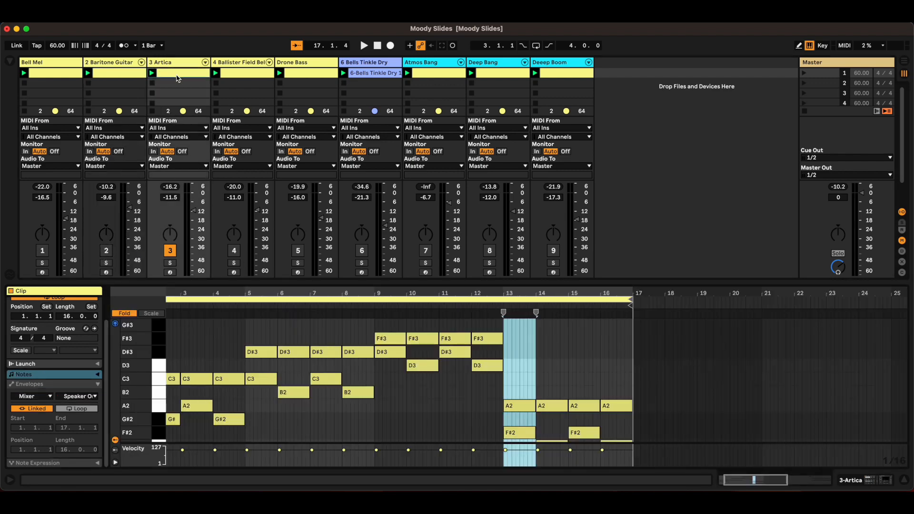
click(206, 368)
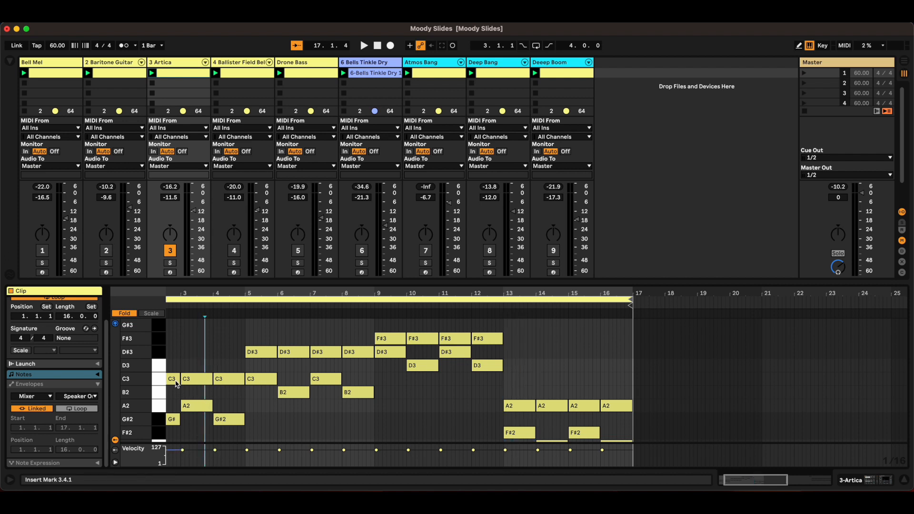
scroll(194, 292, left, 5)
- Examine the Artica two-note chords by selecting each pair of notes in turn from bar 1 to bar 9
drag(181, 363, 183, 436)
drag(210, 352, 221, 434)
drag(241, 368, 242, 440)
drag(273, 361, 275, 444)
drag(309, 335, 308, 405)
drag(342, 340, 360, 404)
drag(375, 328, 379, 388)
drag(402, 334, 409, 411)
drag(436, 325, 442, 371)
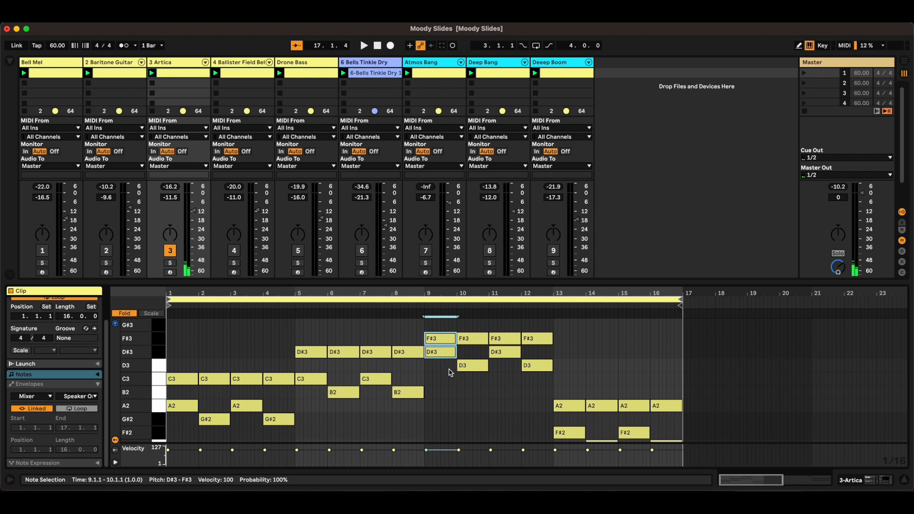
- Examine the remaining Artica chords by selecting the note pairs in bars 9 to 16
drag(471, 327, 475, 391)
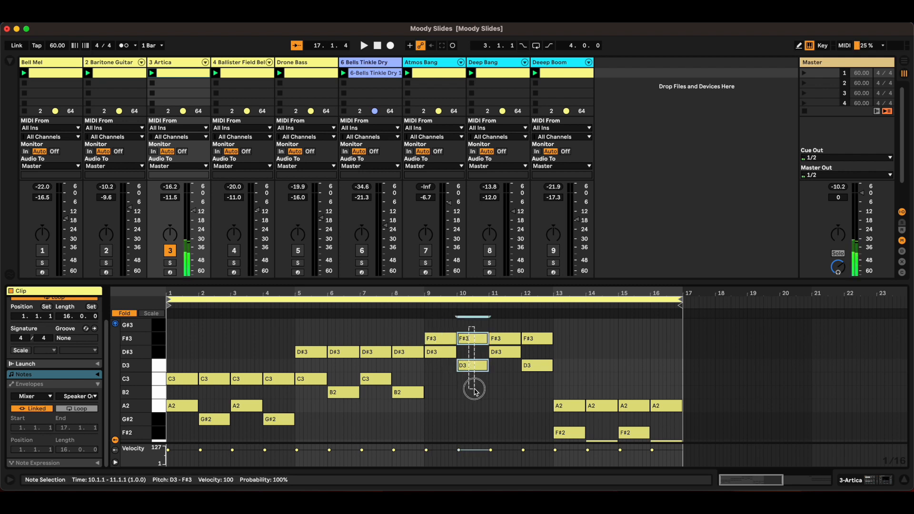
drag(432, 322, 439, 366)
drag(466, 322, 476, 382)
drag(501, 323, 505, 383)
drag(534, 323, 572, 443)
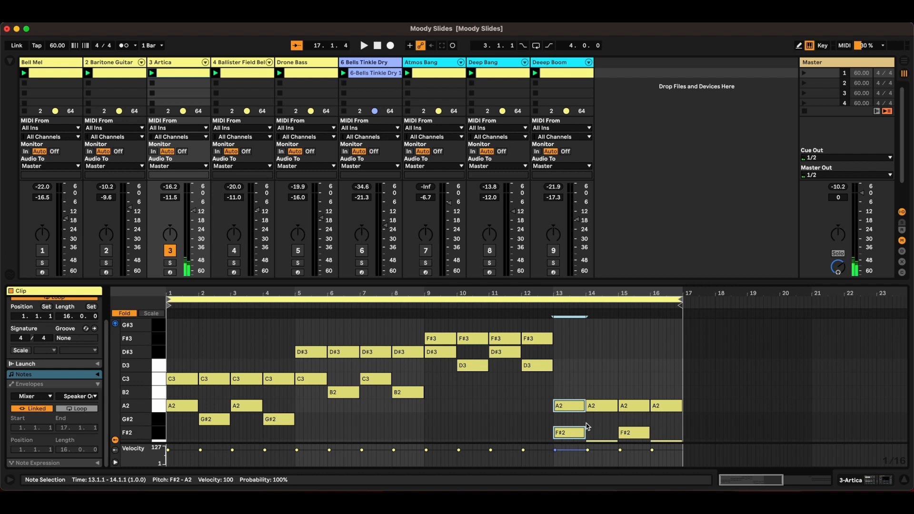
drag(597, 393, 596, 455)
drag(622, 382, 626, 442)
drag(669, 392, 669, 445)
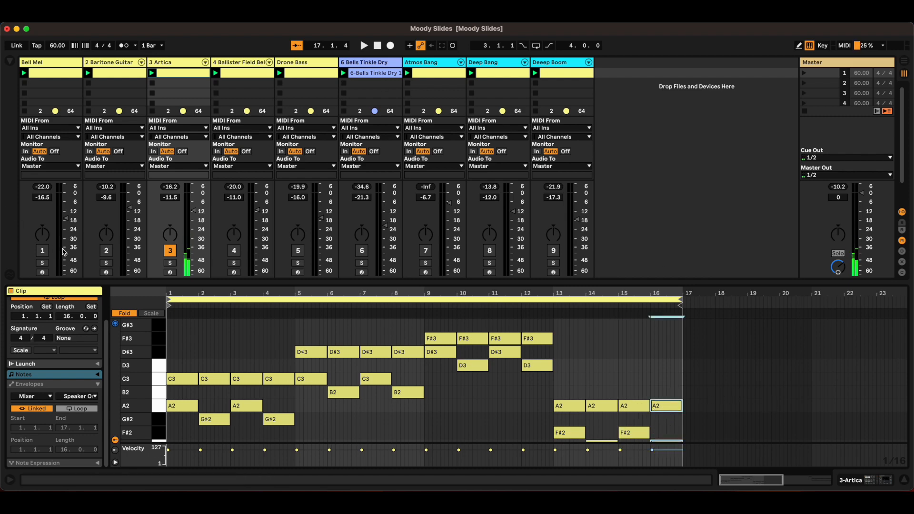
- Play the Artica clip with its devices displayed and try the Glue Compressor threshold at -13.3 dB before restoring it to -12.4 dB
click(182, 62)
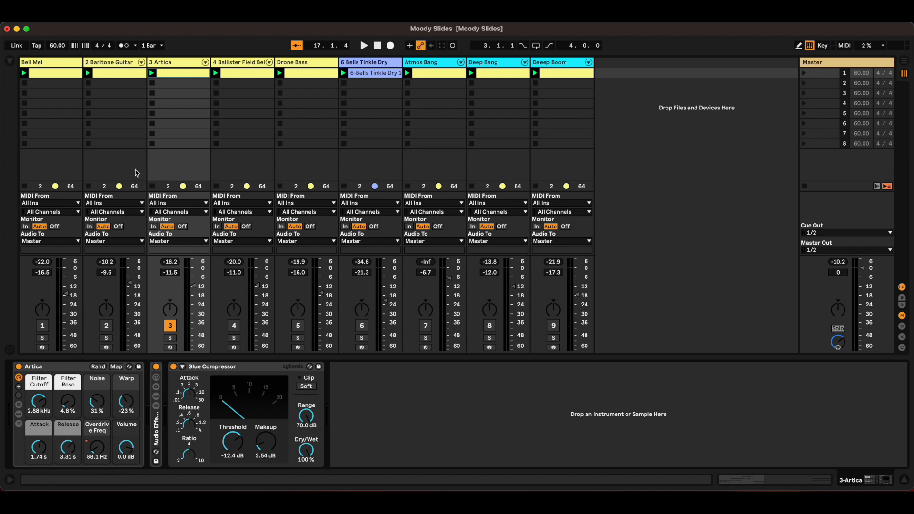
click(151, 74)
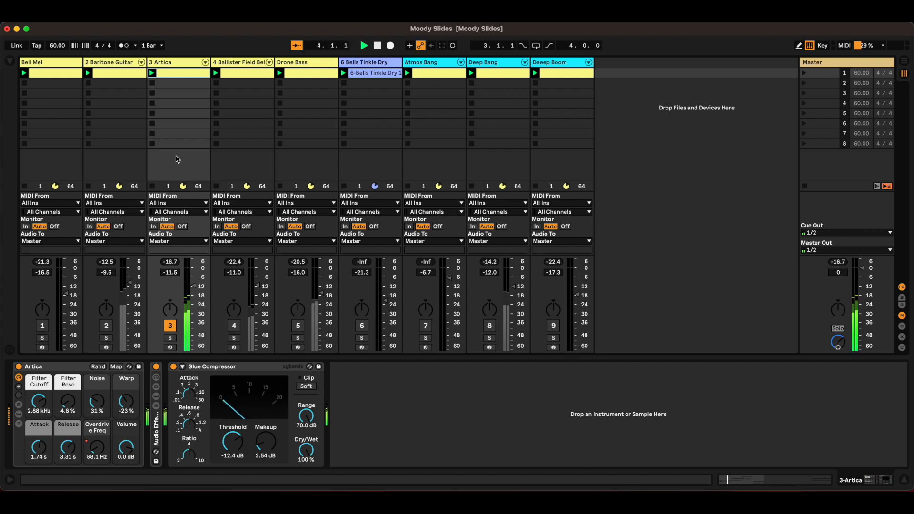
drag(235, 452, 235, 455)
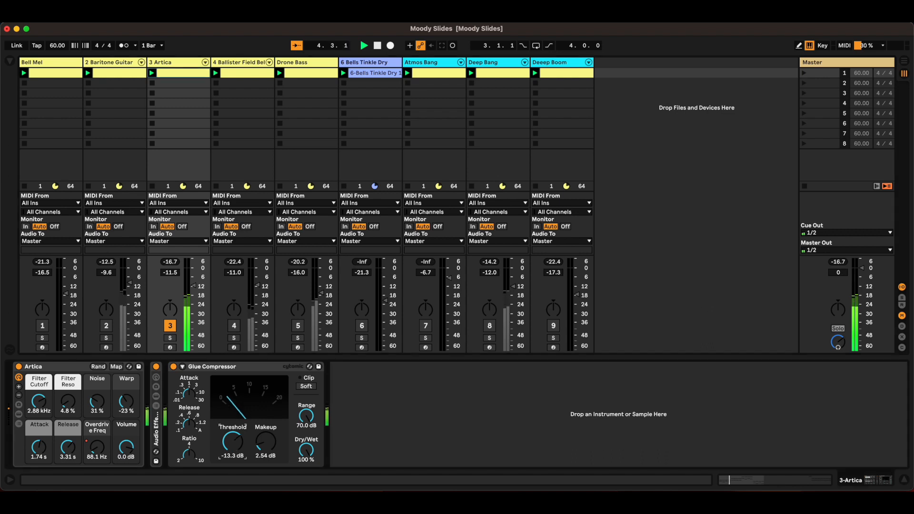
drag(232, 443, 233, 440)
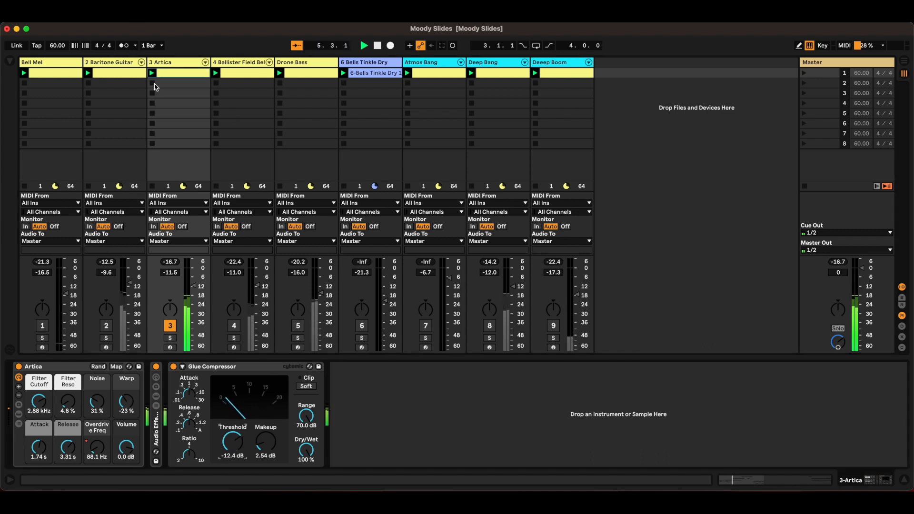
- Reopen the Artica clip's notes and audition it with Baritone Guitar and Bell Mel activated, ending with playback stopped
click(177, 73)
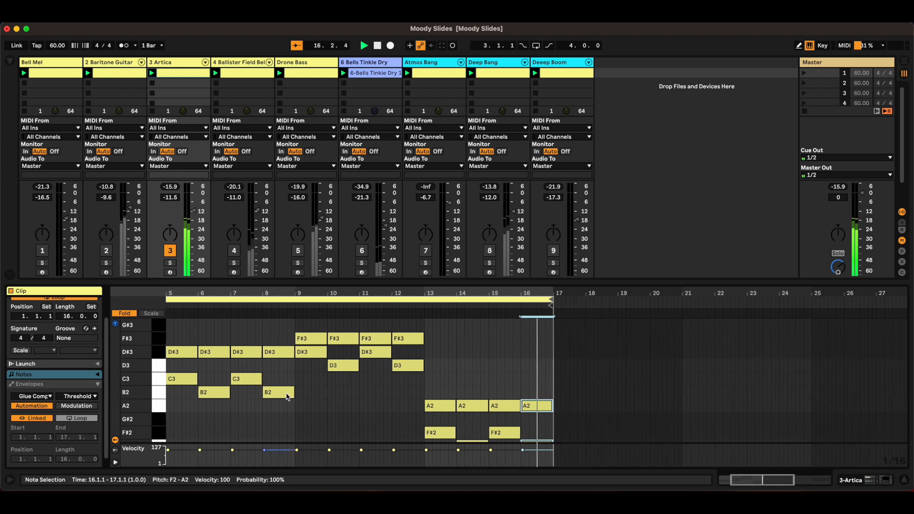
click(106, 251)
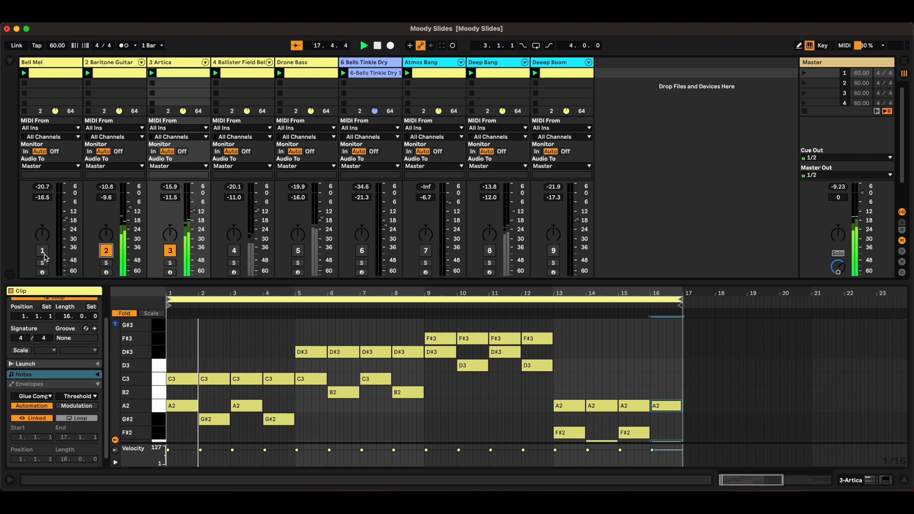
click(43, 253)
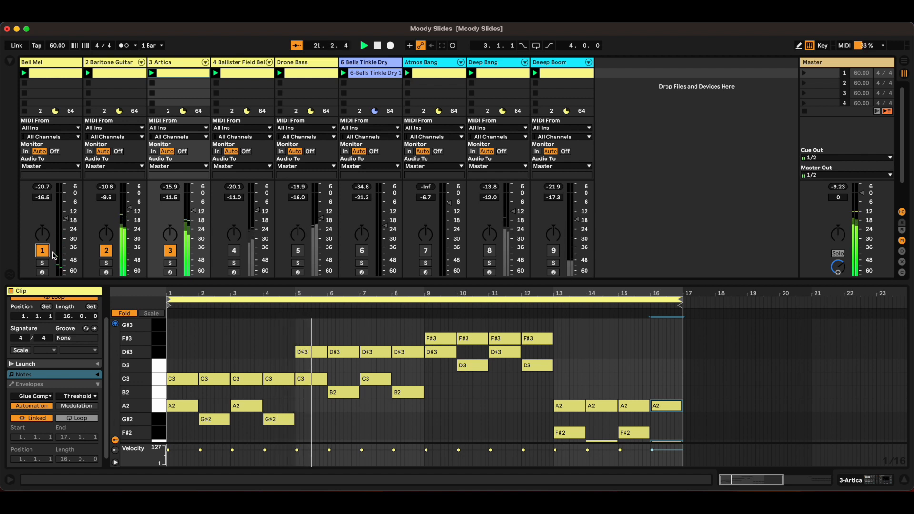
key(space)
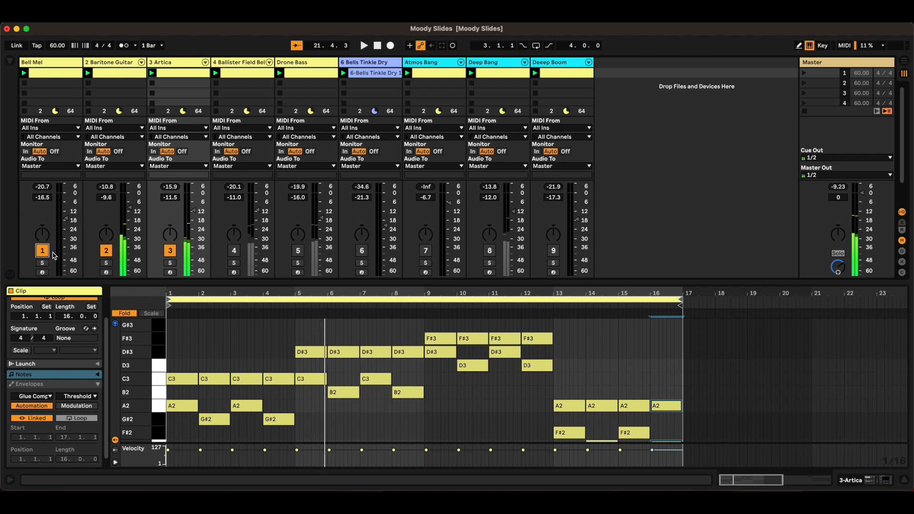
- Deactivate tracks 1 to 3 and activate Ballister Field Bells as the only active track
click(170, 251)
click(106, 251)
click(44, 251)
click(235, 250)
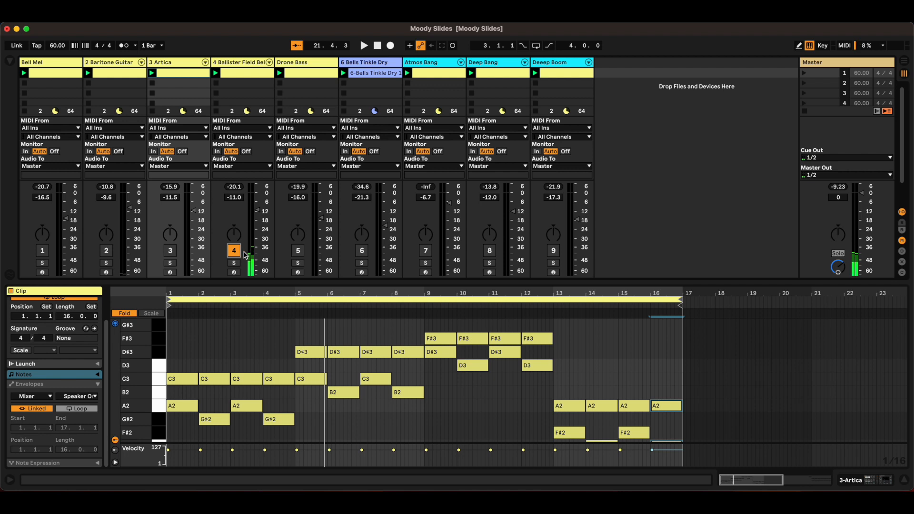
- Play the Ballister Field Bells clip, display its devices, and compare the sound with EQ Eight switched off and back on
click(250, 66)
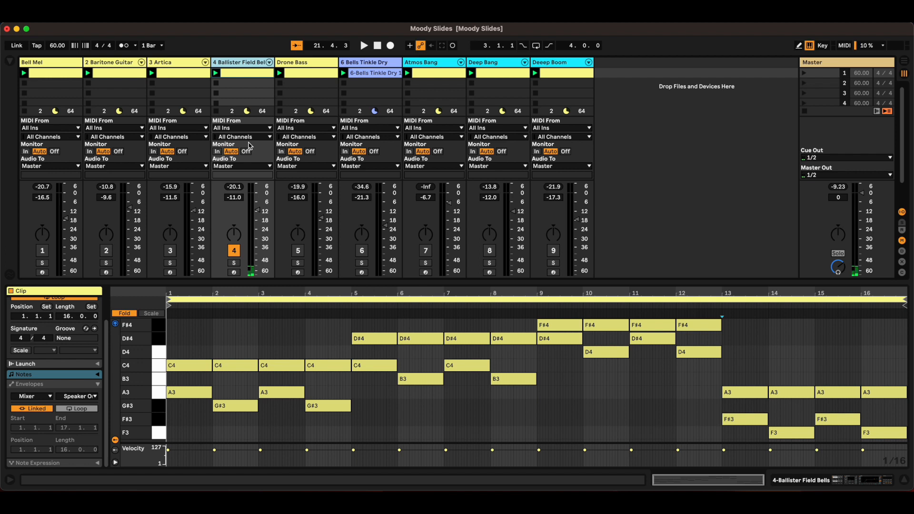
click(215, 73)
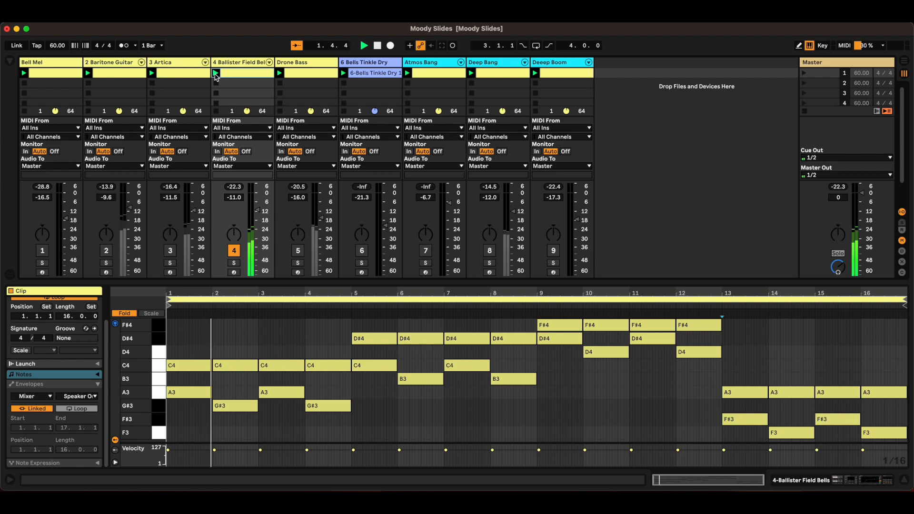
click(239, 63)
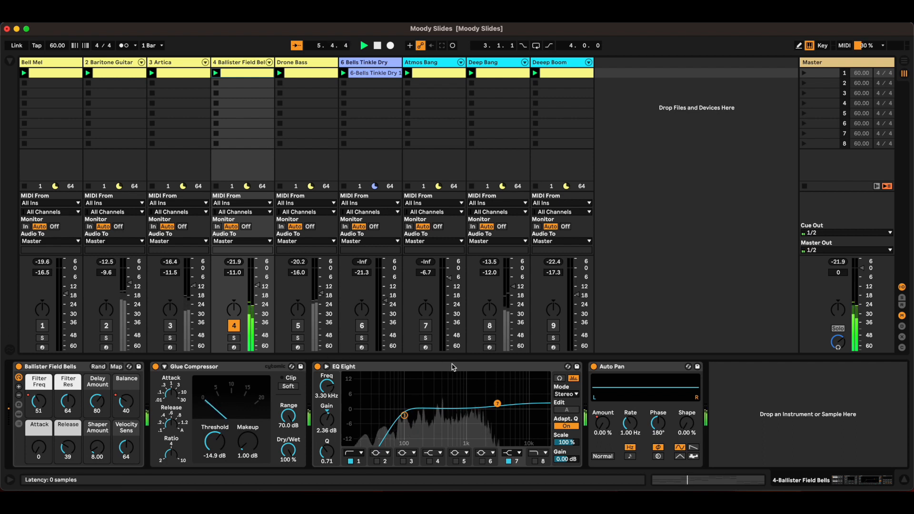
click(317, 366)
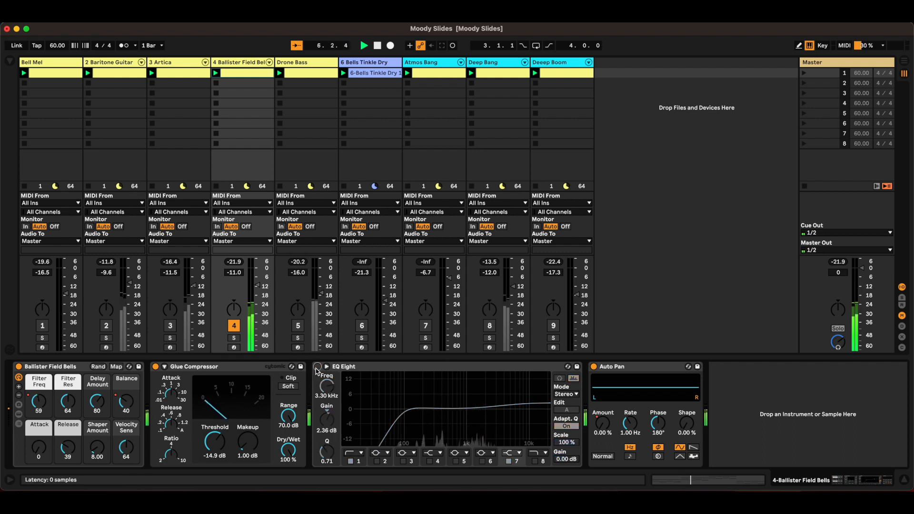
click(317, 367)
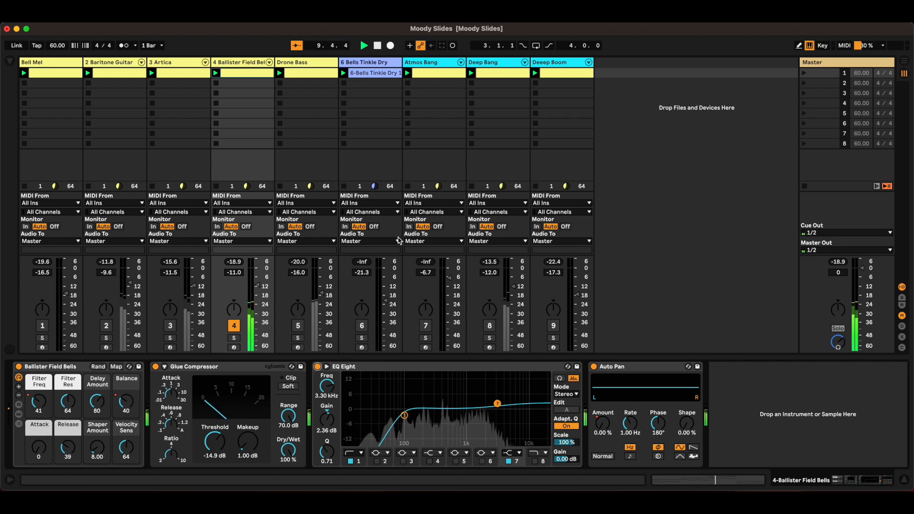
- Examine the Ballister Field Bells clip's envelopes for the rack's Filter Freq and Balance and for the Auto Pan Amount
double_click(236, 73)
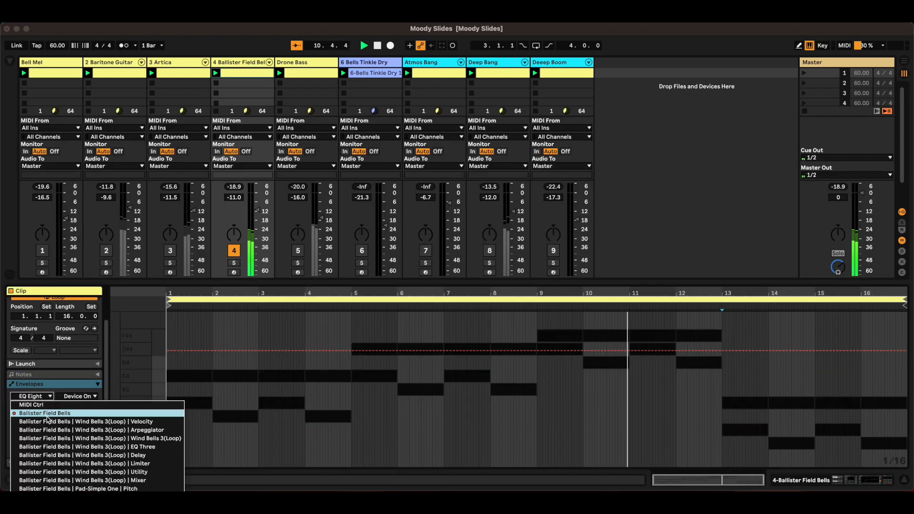
click(45, 413)
click(89, 398)
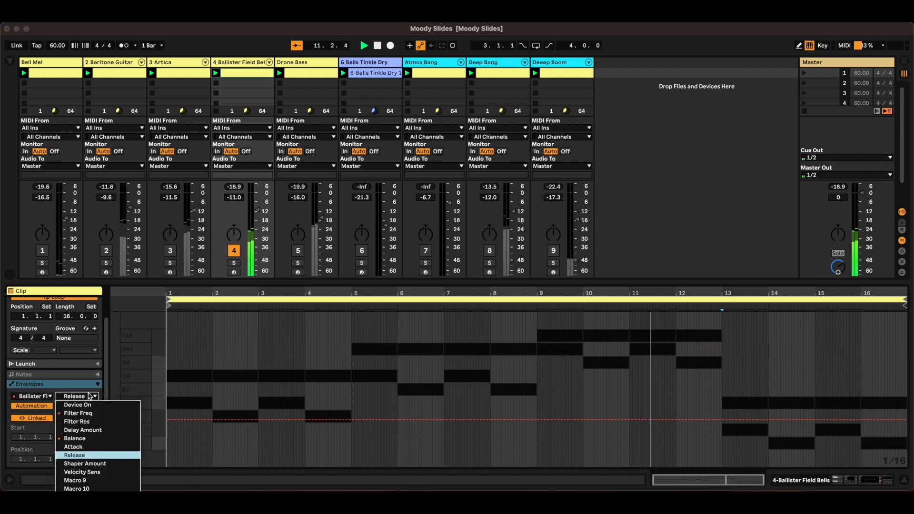
click(86, 412)
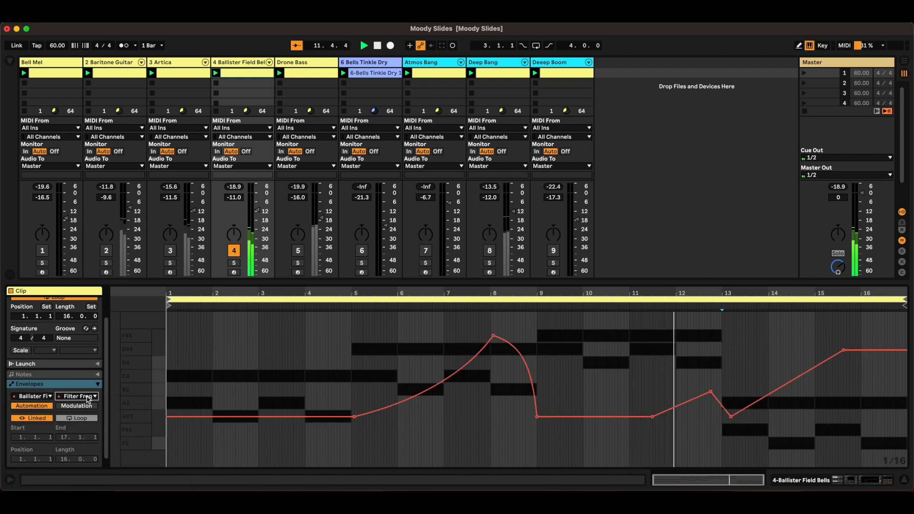
click(79, 396)
click(87, 439)
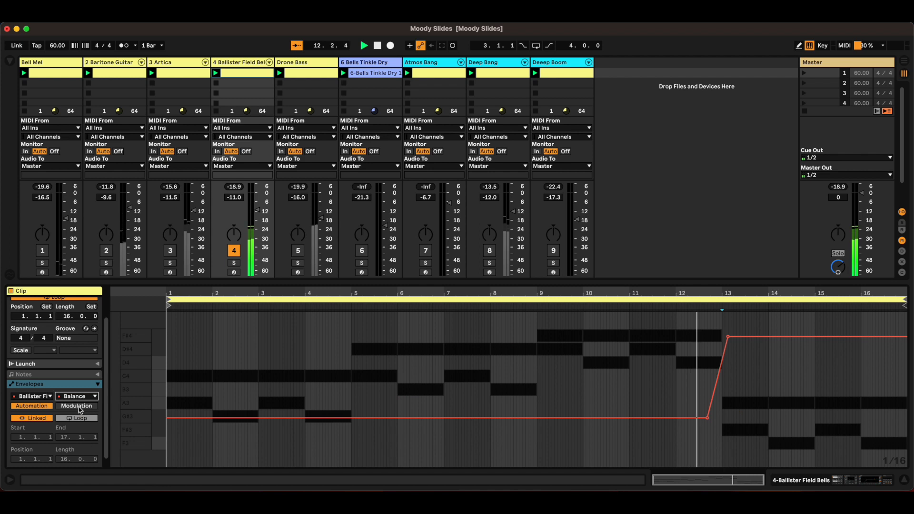
click(47, 397)
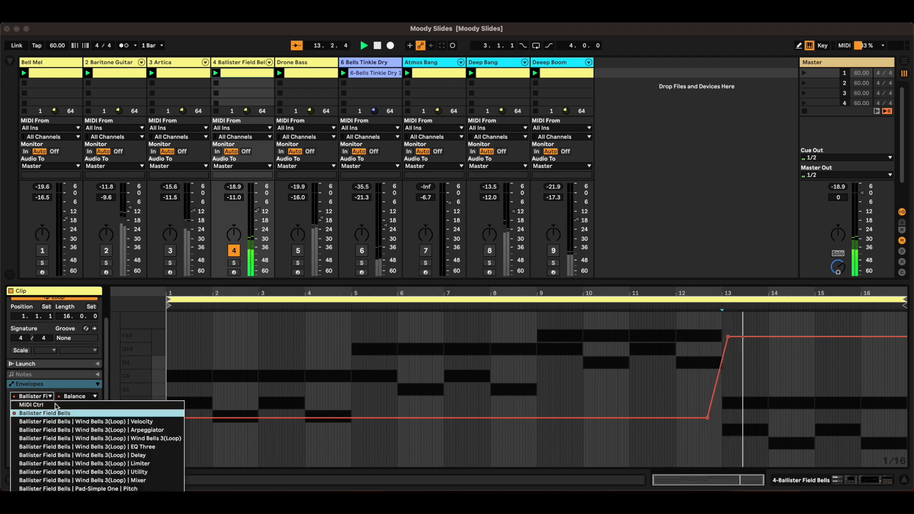
click(61, 497)
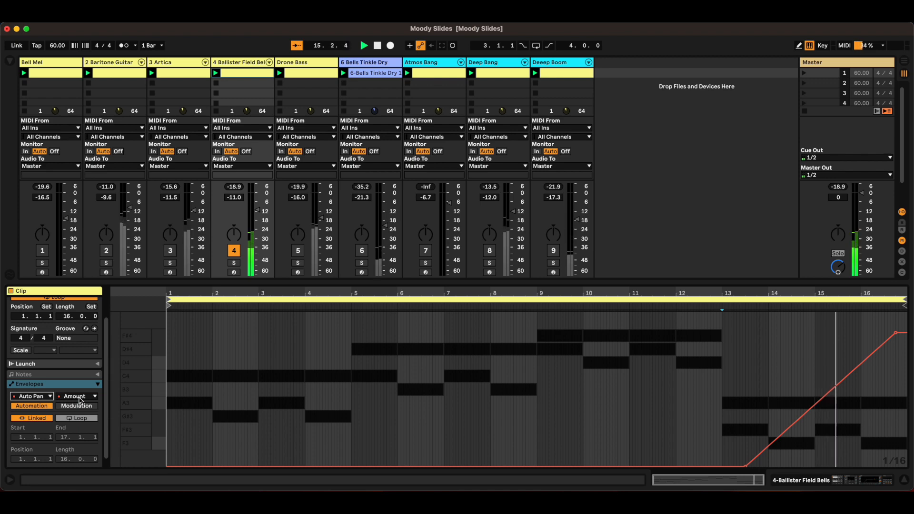
- Display the Artica devices and the Ballister Field Bells device chain, and stop playback
double_click(162, 62)
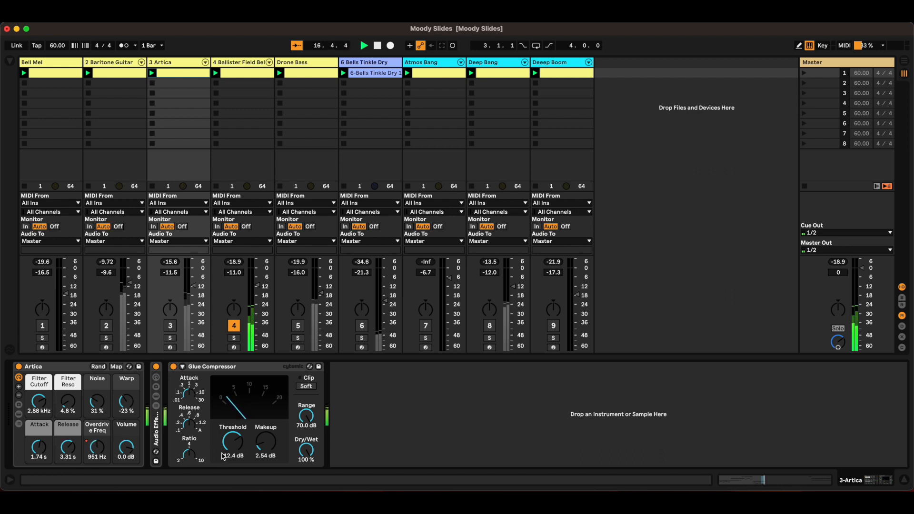
click(247, 66)
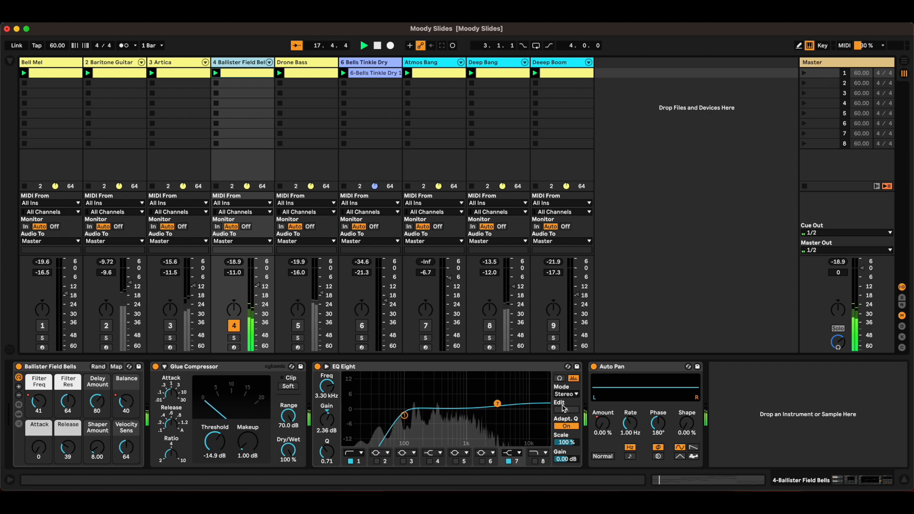
key(space)
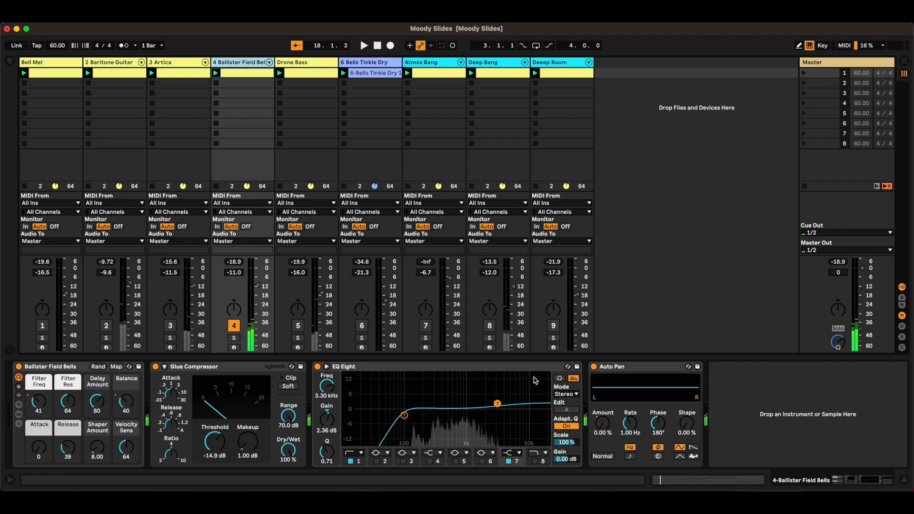
- Activate Artica, Baritone Guitar and Bell Mel alongside Ballister Field Bells and play the four tracks together
click(170, 326)
click(106, 327)
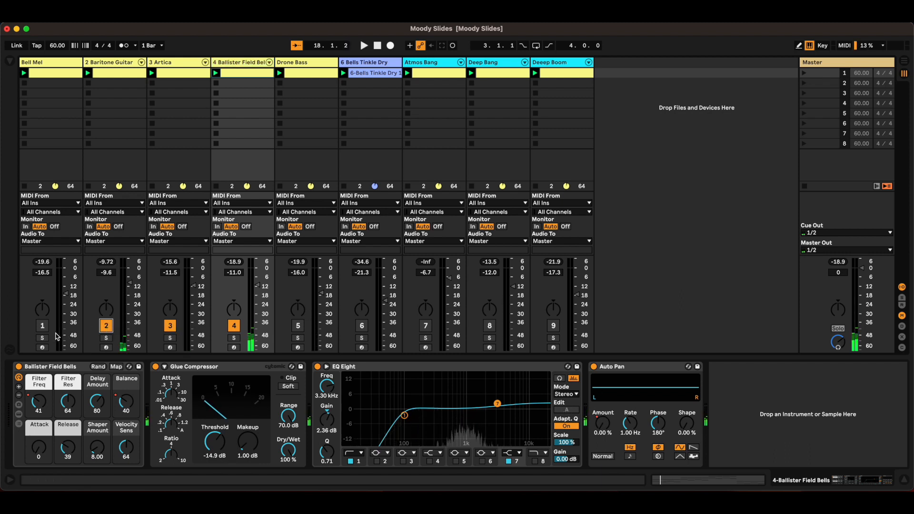
click(43, 327)
key(space)
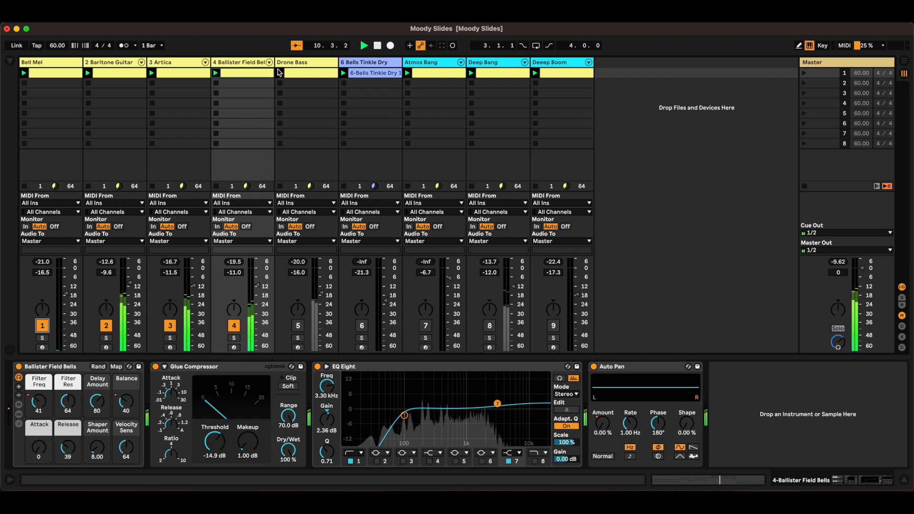
- Open the Ballister Field Bells clip and switch its editor from the envelopes to Note Expression to see the notes
click(247, 73)
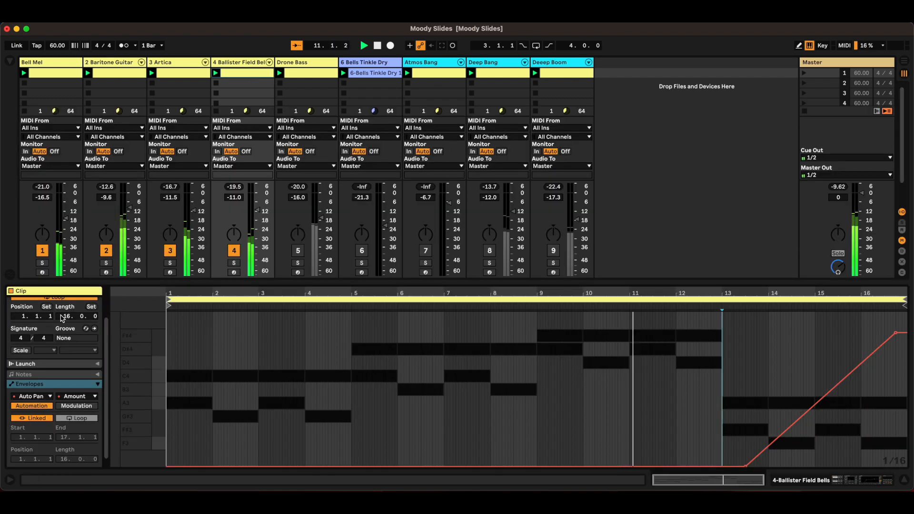
drag(107, 382, 107, 382)
scroll(107, 384, up, 3)
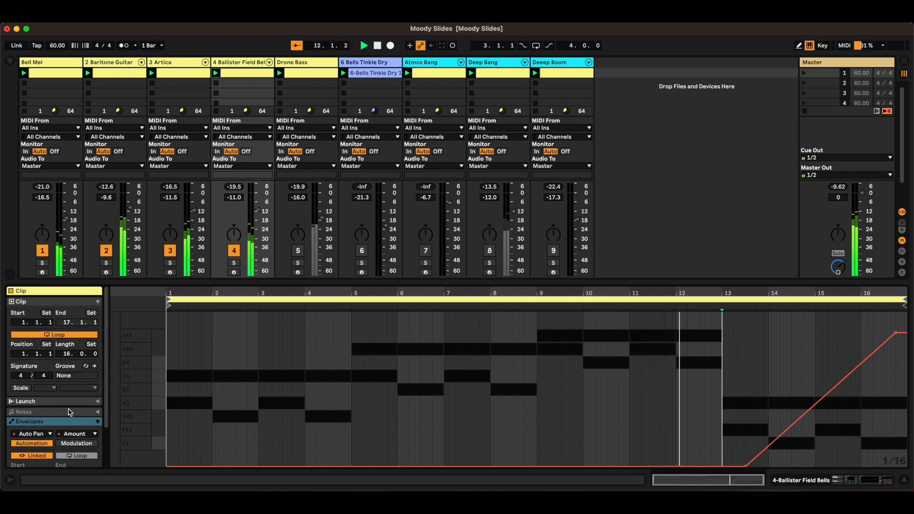
scroll(107, 382, down, 3)
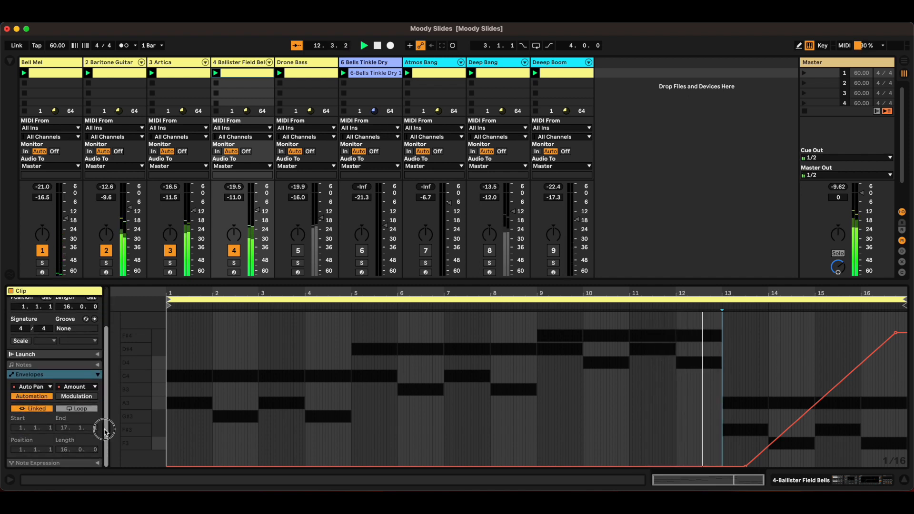
click(64, 463)
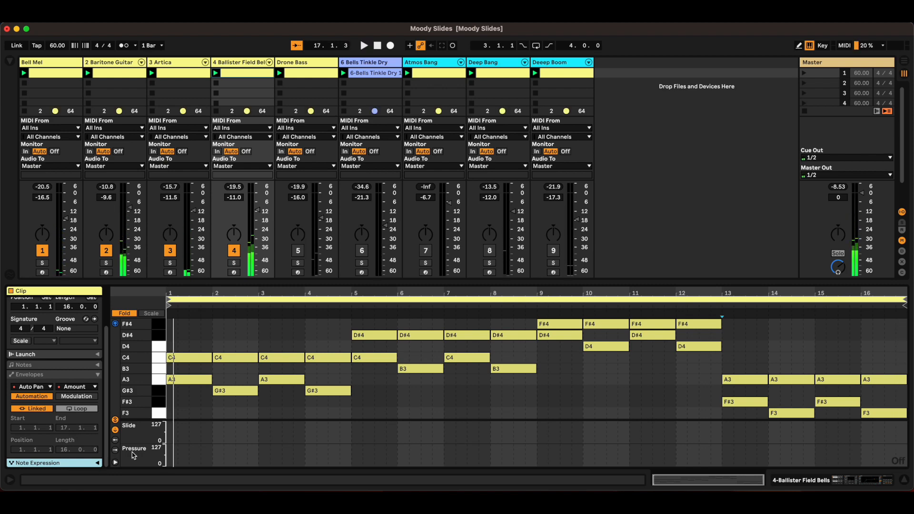
- Deactivate tracks 1 to 4 and activate Drone Bass as the only active track
click(42, 252)
click(106, 251)
click(170, 251)
click(233, 250)
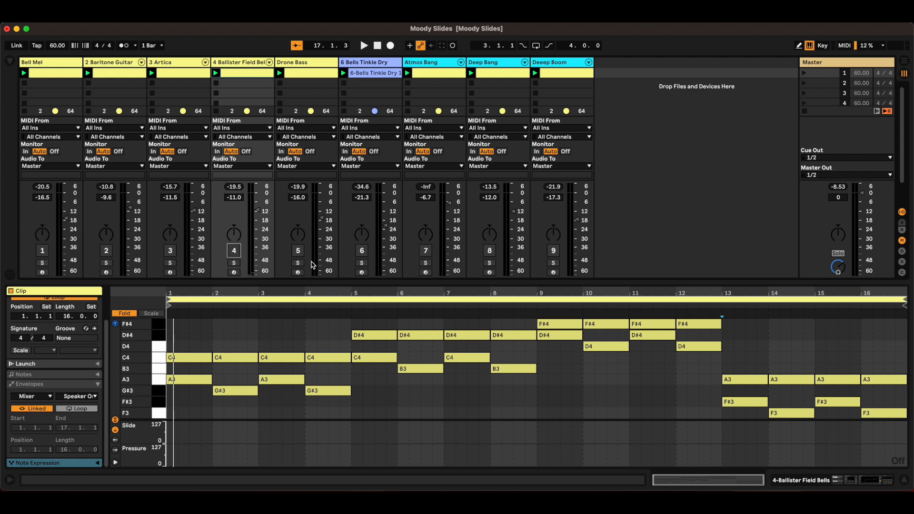
click(299, 251)
- Examine the Drone Bass instrument and clip notes while auditioning the track alone, ending with playback stopped
click(308, 65)
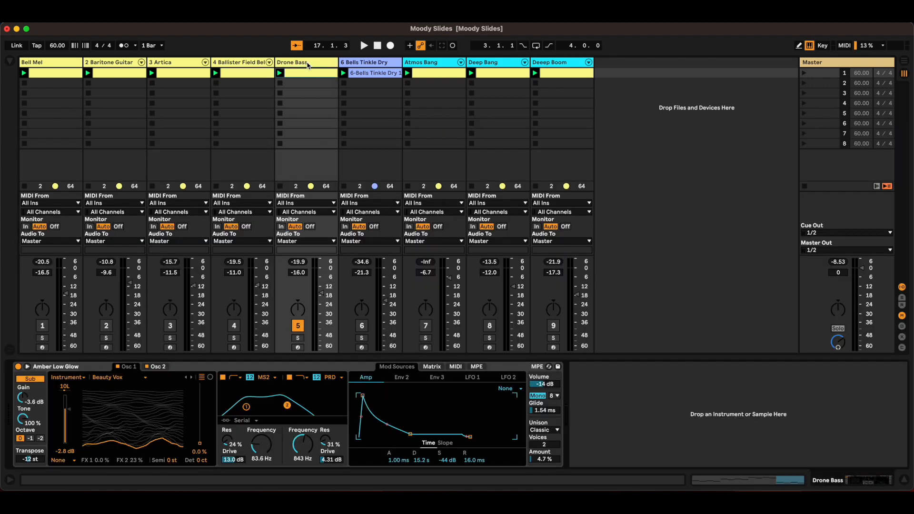
click(309, 74)
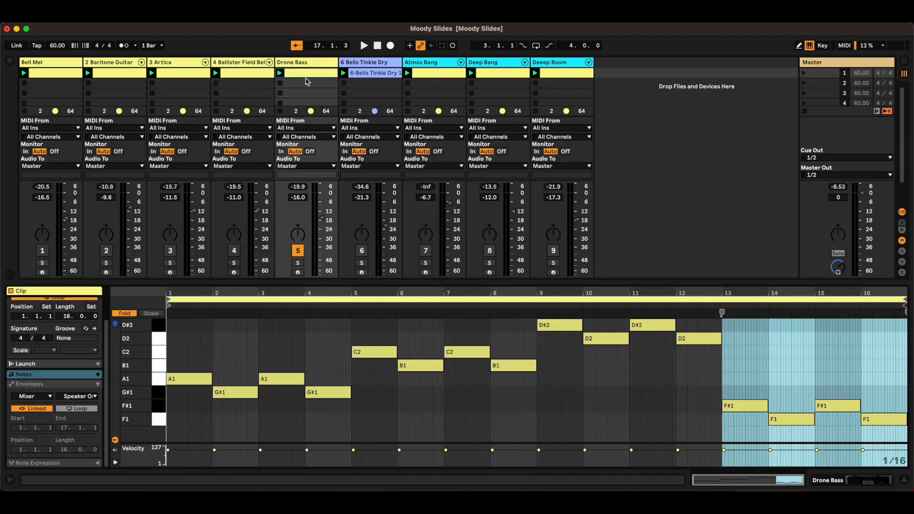
key(space)
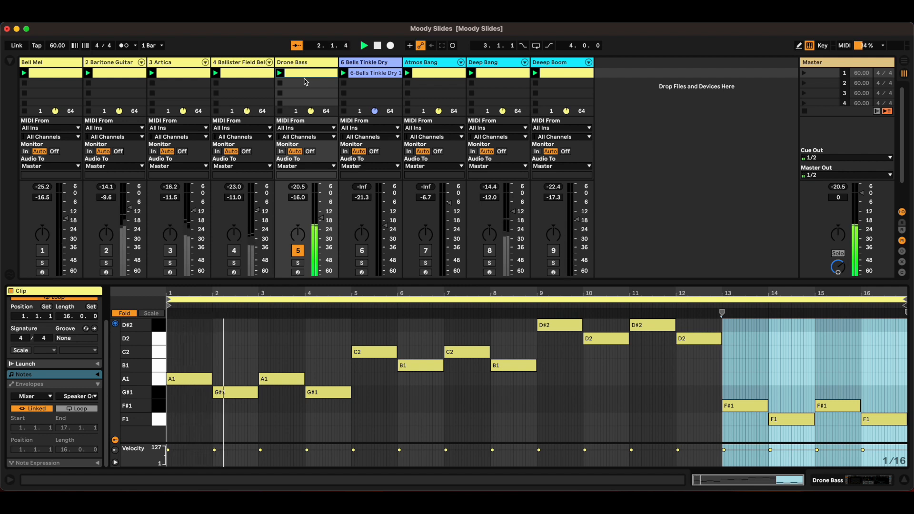
click(304, 65)
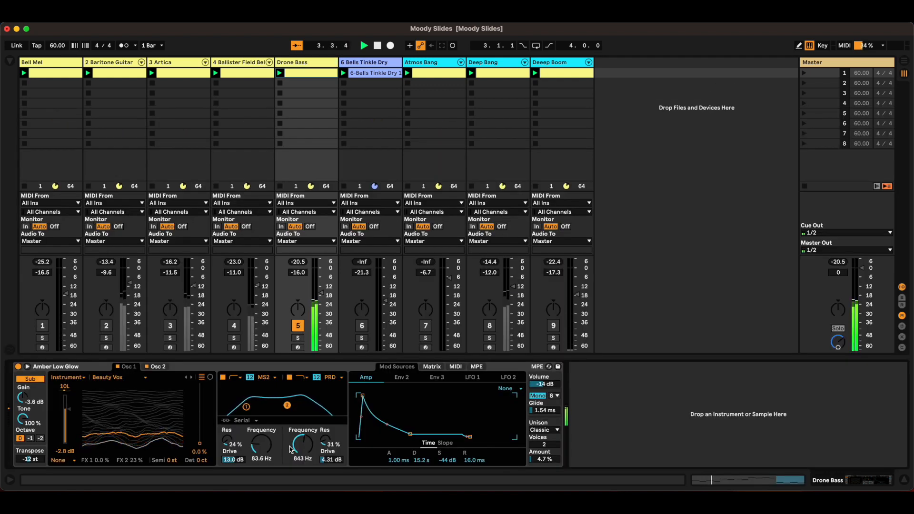
key(space)
- Activate tracks 1 to 4 alongside Drone Bass and audition the five tracks together, ending with playback stopped
click(42, 326)
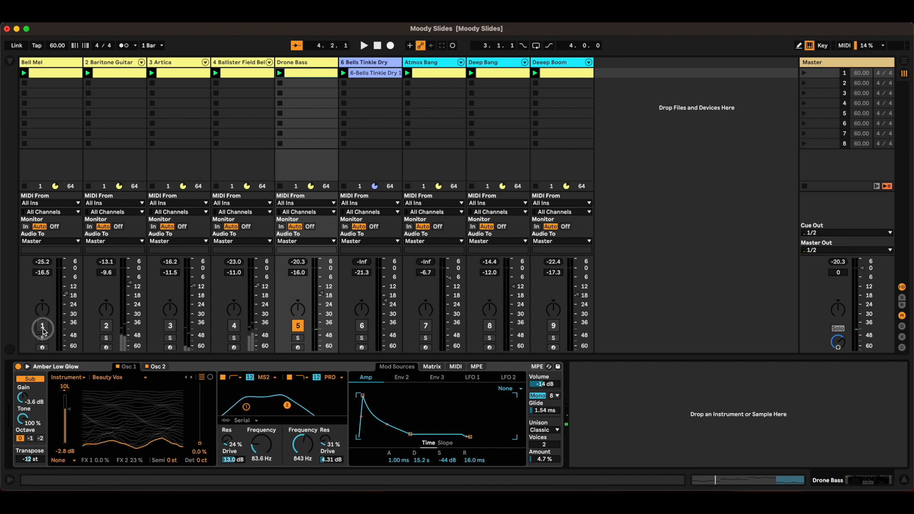
click(106, 325)
click(170, 328)
click(233, 327)
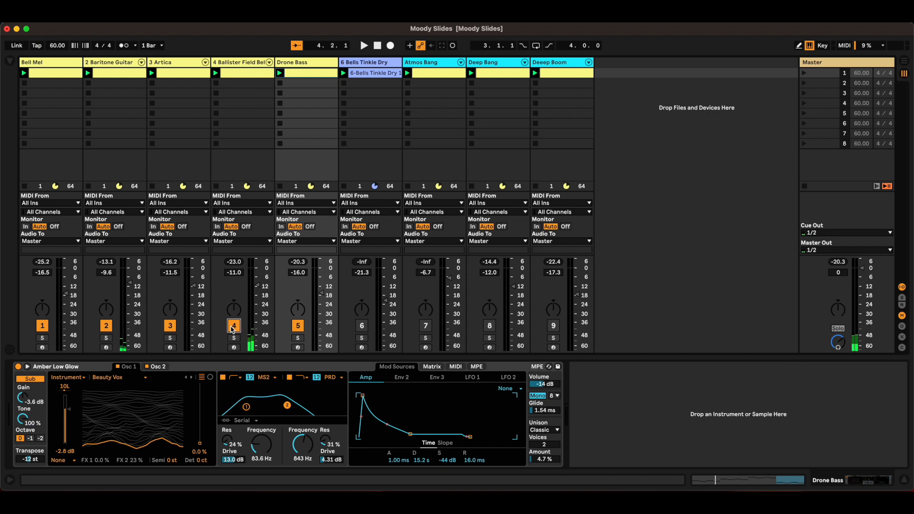
key(space)
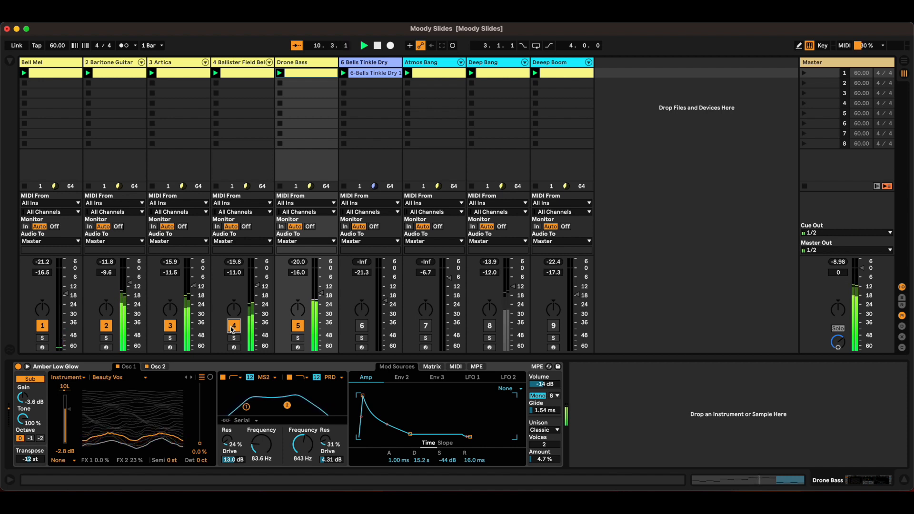
key(space)
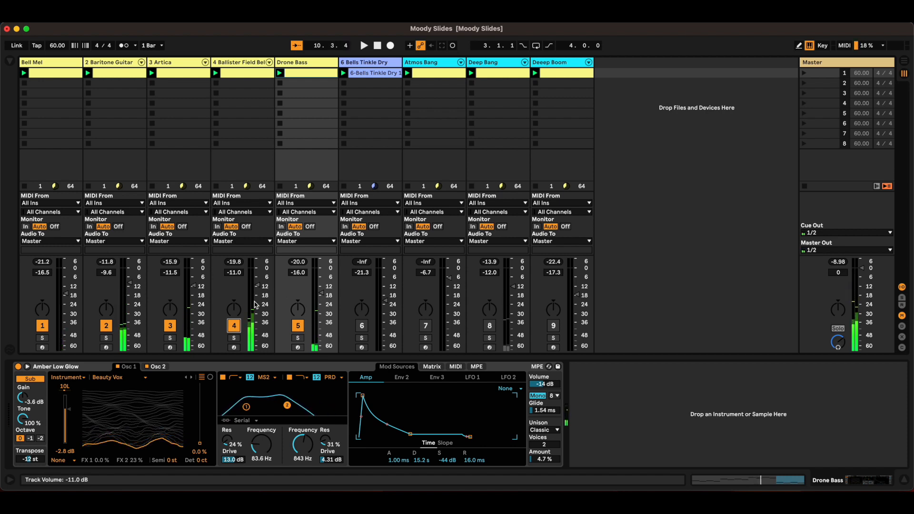
- Deactivate tracks 1 to 4, activate Deep Bang and briefly audition it together with Drone Bass
click(46, 327)
click(106, 326)
click(170, 326)
click(232, 329)
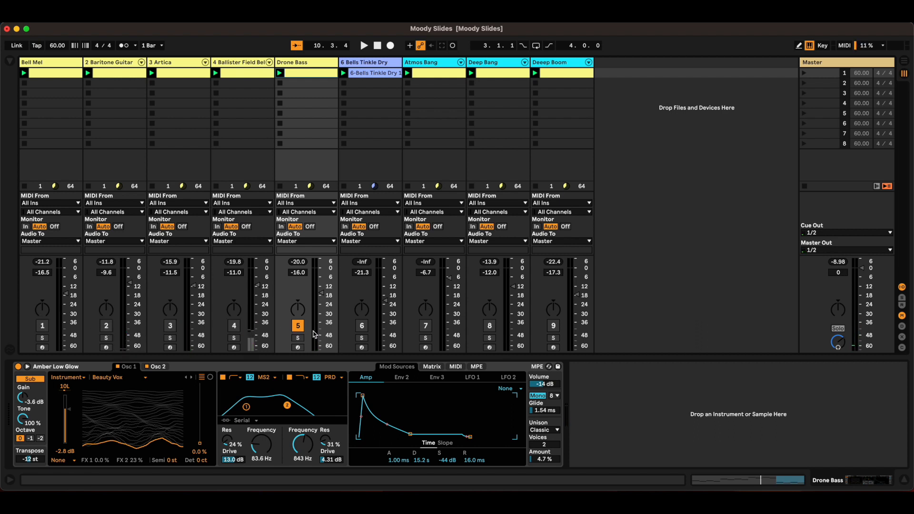
click(489, 326)
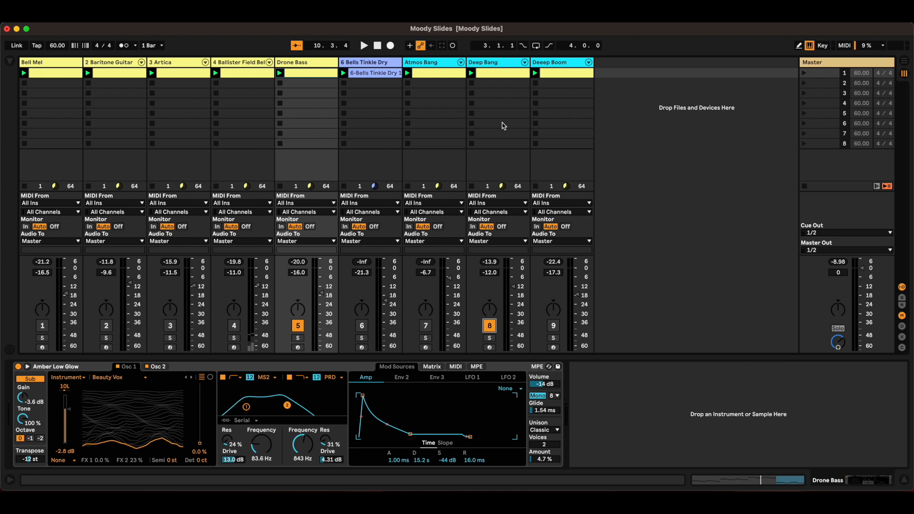
key(space)
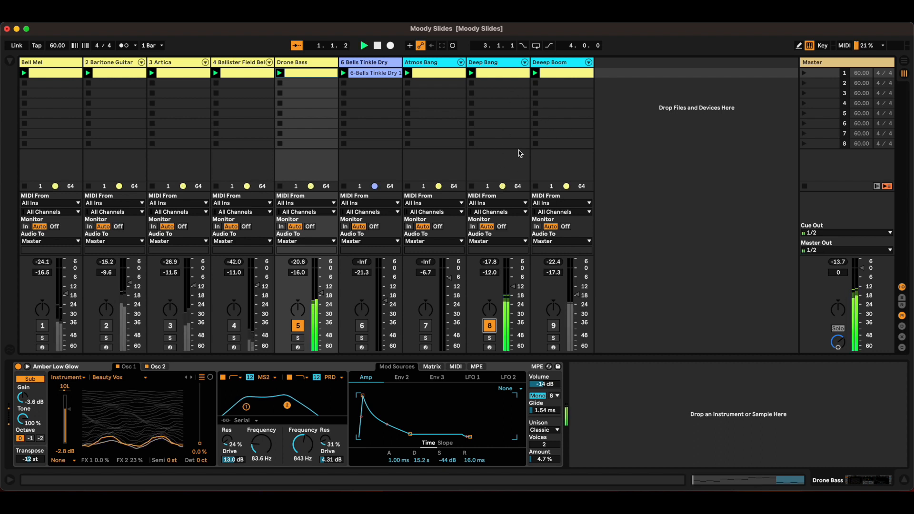
key(space)
- Deactivate Drone Bass and play Deep Bang alone while examining its devices and clip notes, ending with playback stopped
click(298, 325)
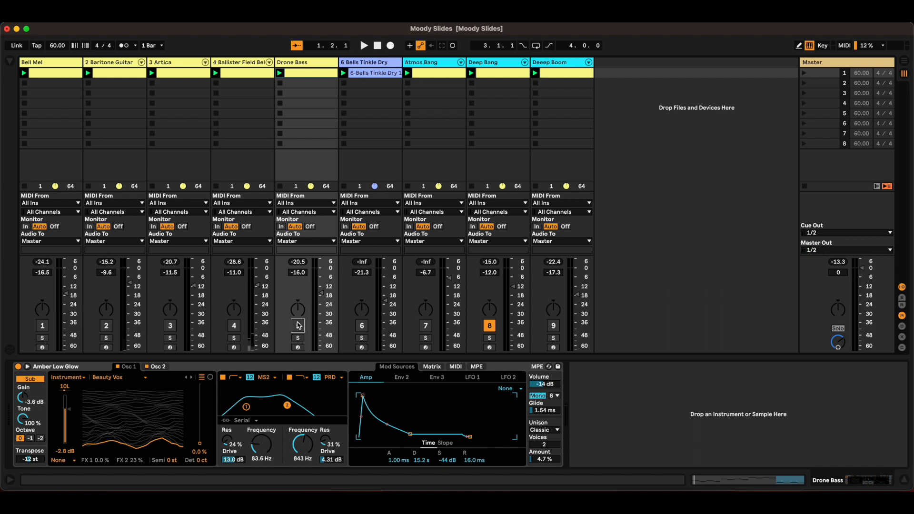
key(space)
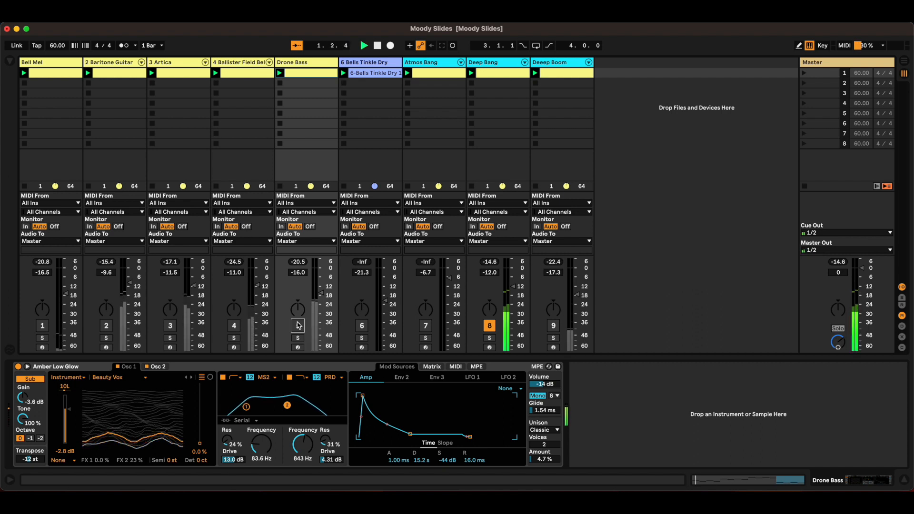
click(495, 66)
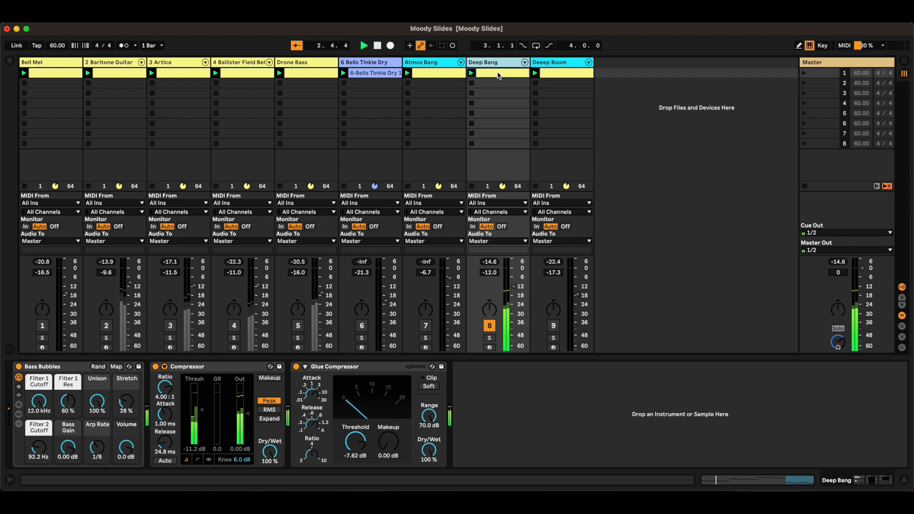
double_click(498, 73)
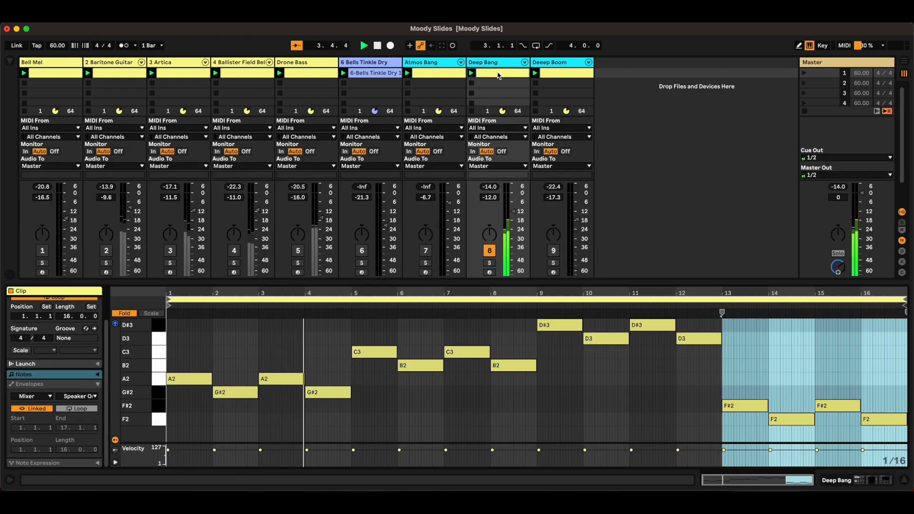
double_click(495, 63)
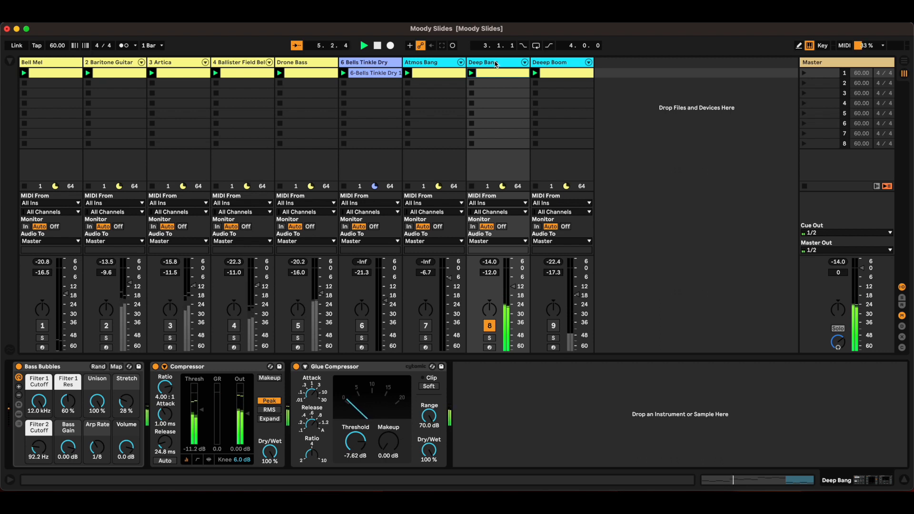
key(space)
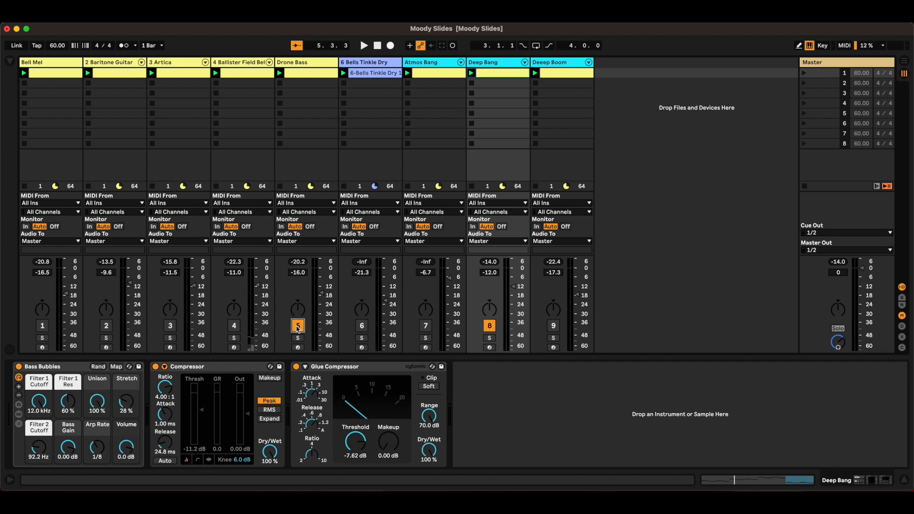
- Play Deep Bang together with Drone Bass, stop playback and deactivate Drone Bass
key(space)
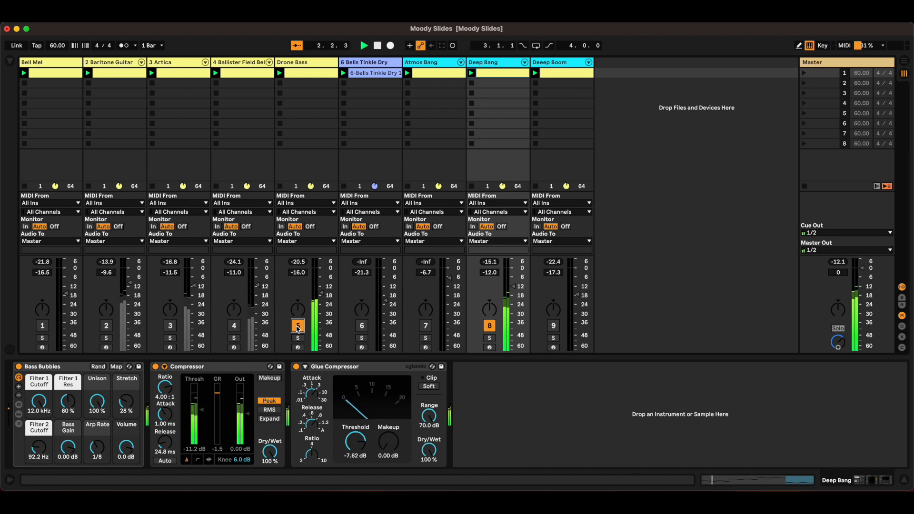
key(space)
click(298, 326)
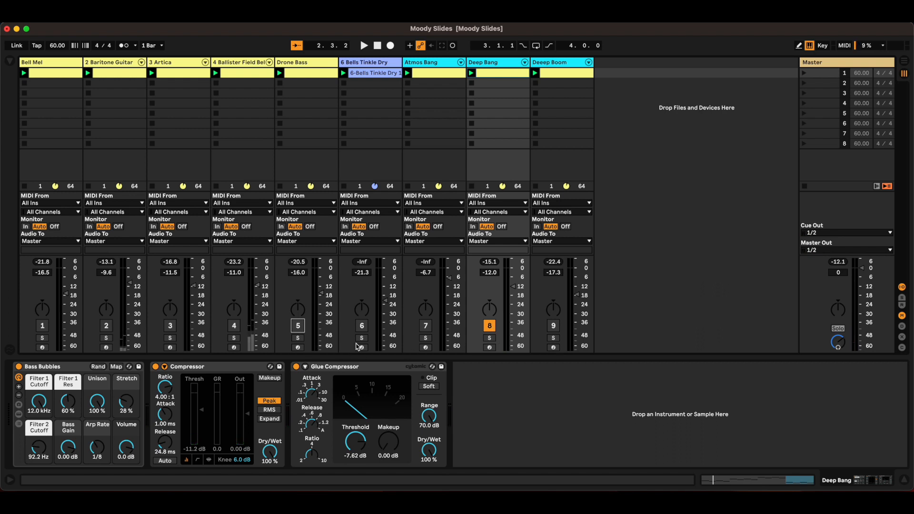
- Activate tracks 1 to 5 alongside Deep Bang and audition all six together, ending with playback stopped
click(298, 327)
click(233, 325)
click(170, 326)
click(105, 325)
click(42, 326)
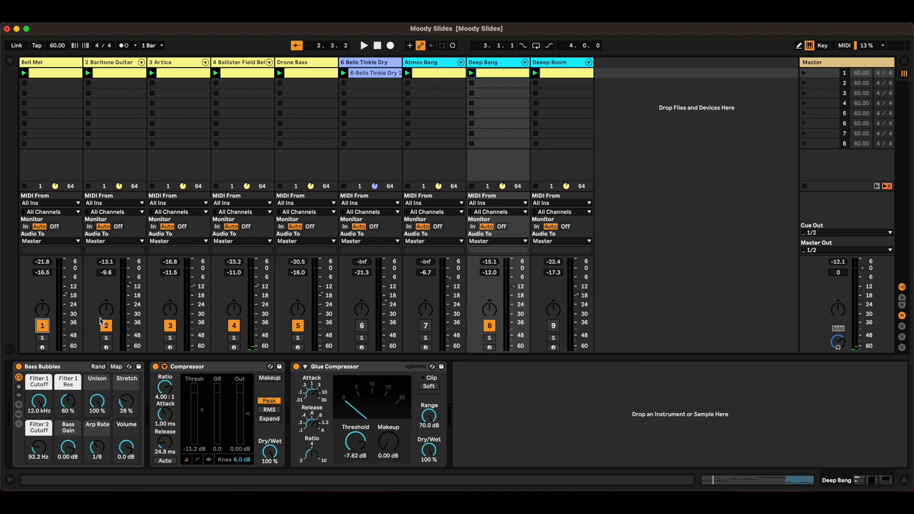
key(space)
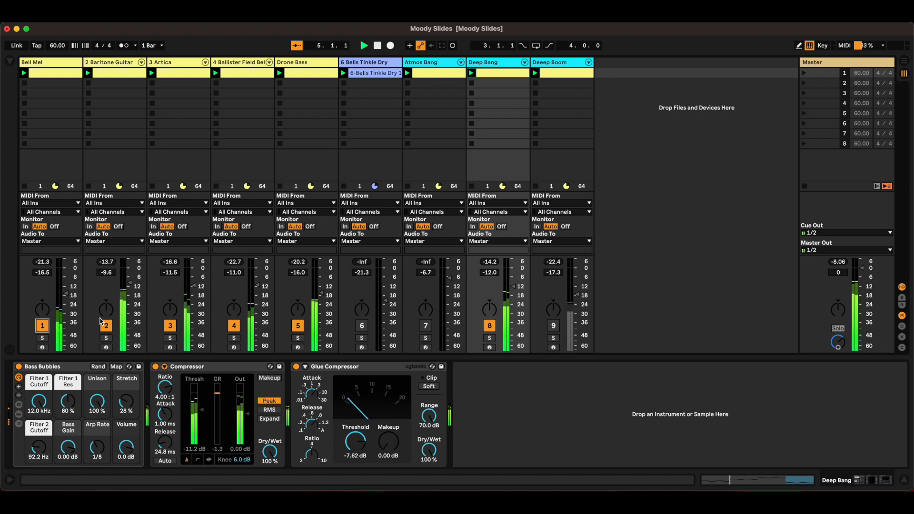
key(space)
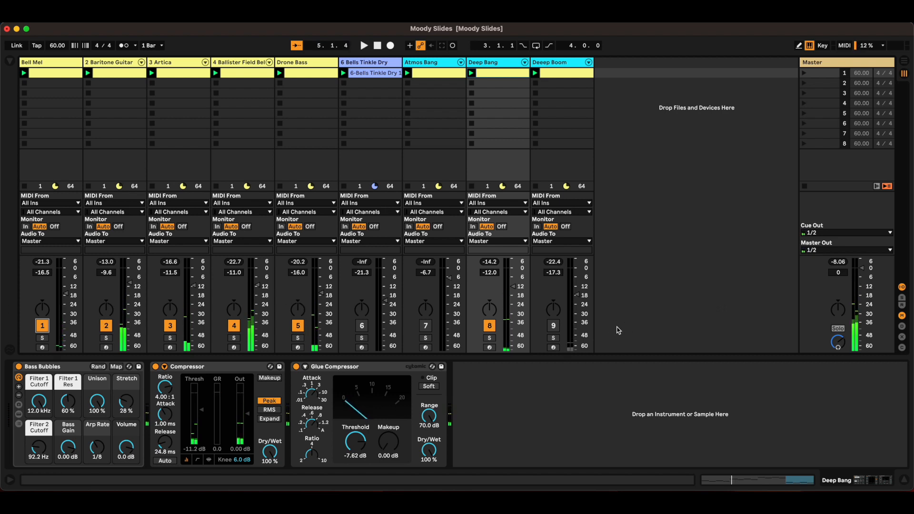
- Deactivate Deep Bang and tracks 1 to 5, activate Deeep Boom as the only active track and display its devices
click(489, 326)
click(298, 325)
click(234, 325)
click(170, 325)
click(108, 328)
click(43, 326)
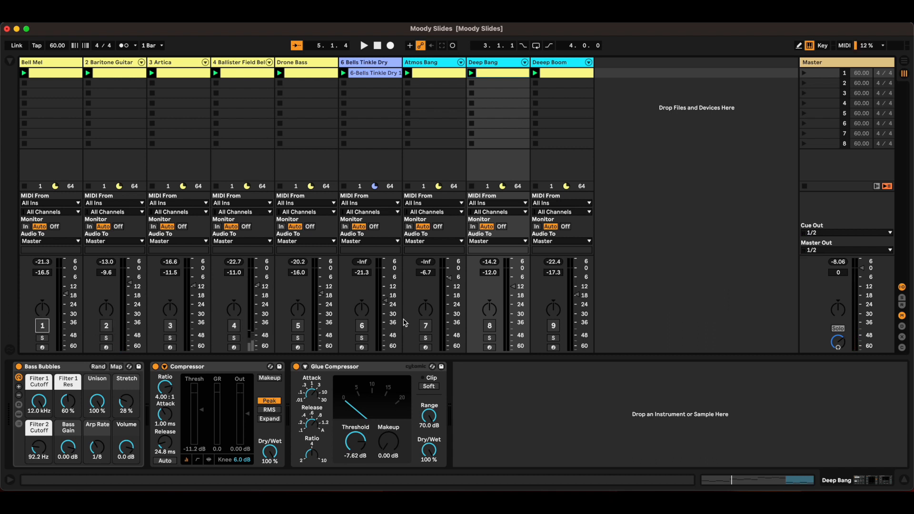
click(554, 326)
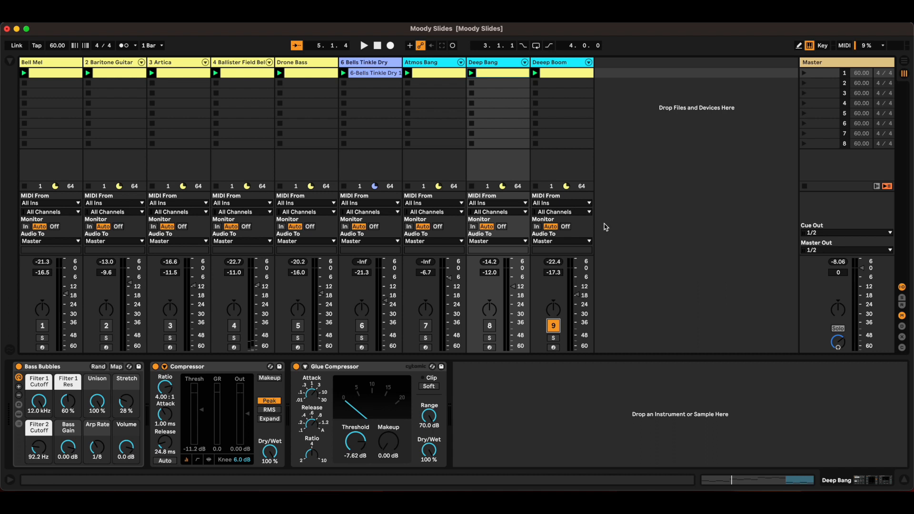
click(562, 63)
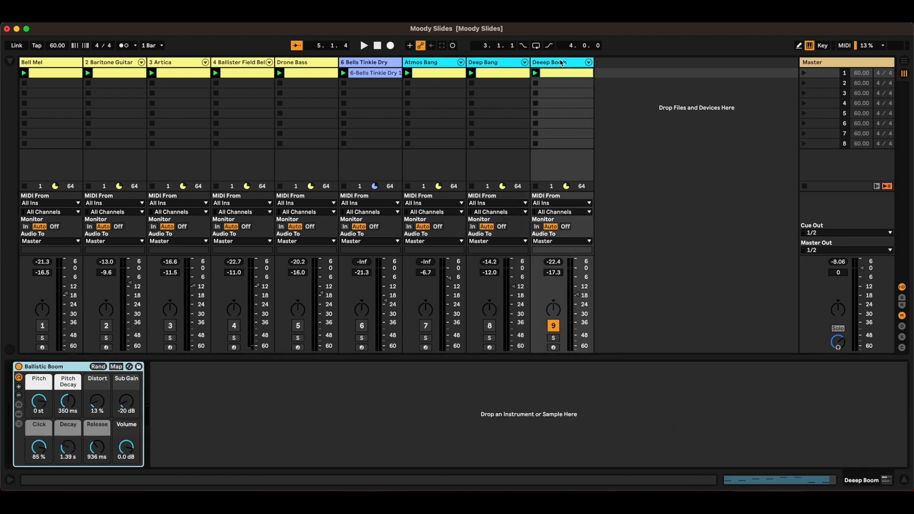
- Play Deeep Boom alone while examining its clip notes and devices, ending with playback stopped
key(space)
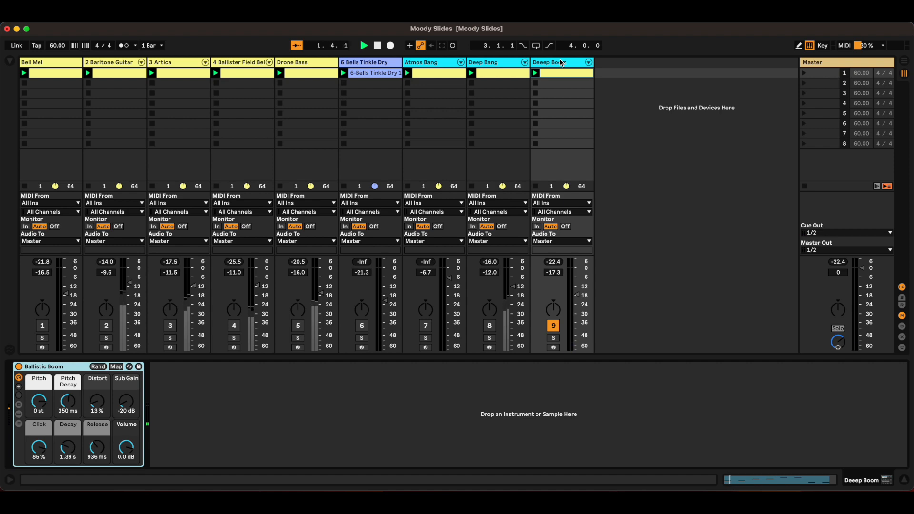
click(565, 73)
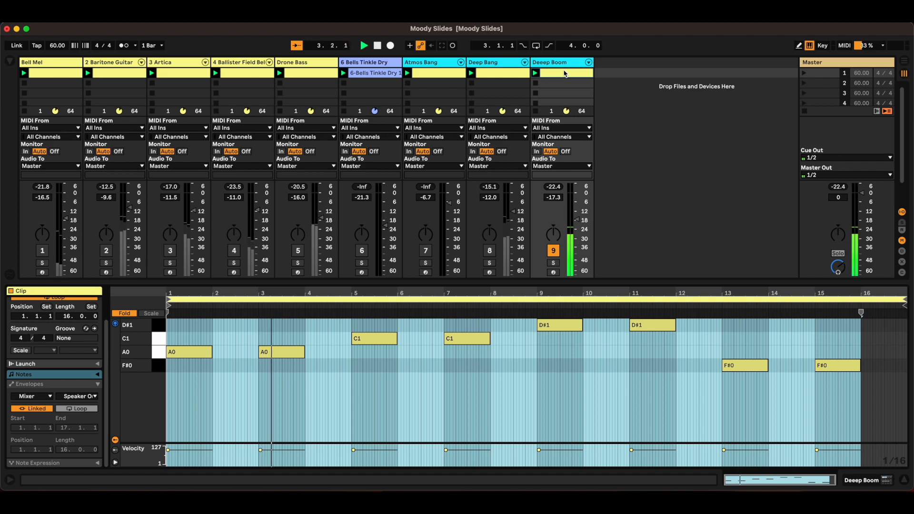
click(561, 61)
key(space)
- Activate tracks 1 to 5 and Deep Bang alongside Deeep Boom and audition all seven together, ending with playback stopped
click(43, 325)
click(106, 325)
click(170, 326)
click(234, 326)
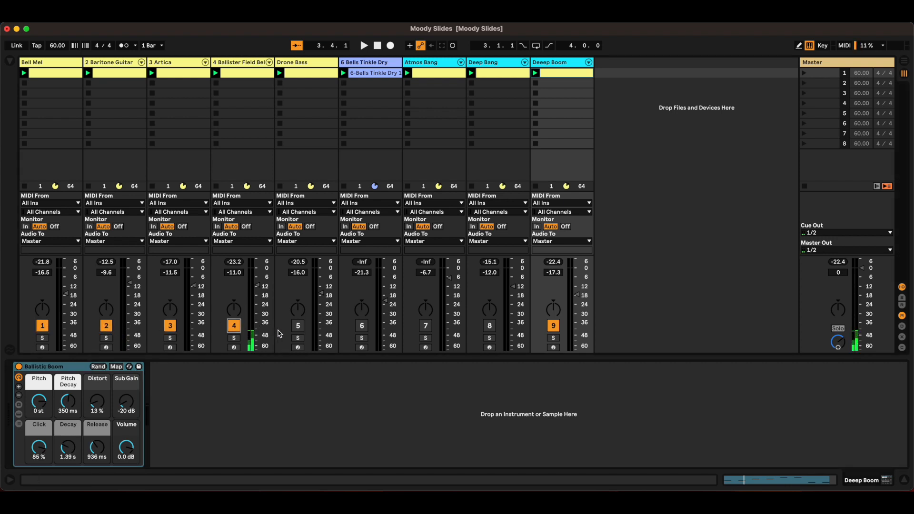
click(298, 326)
click(489, 326)
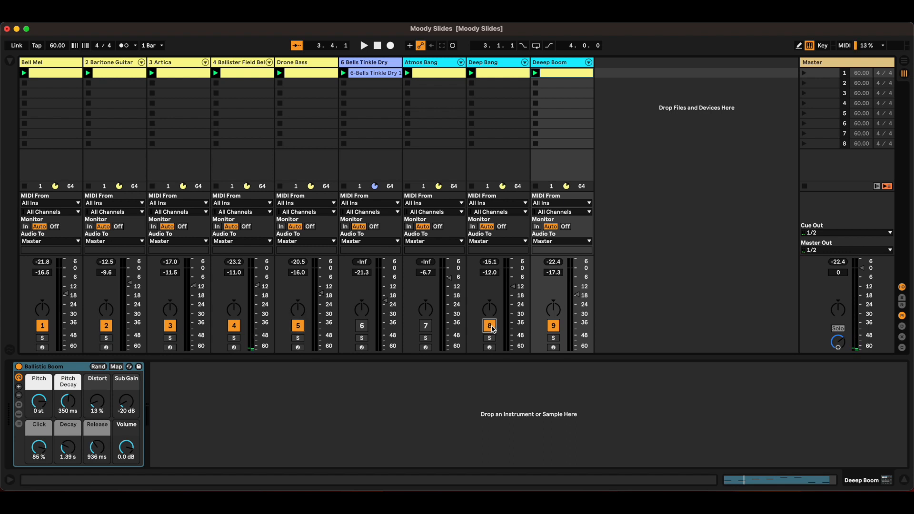
key(space)
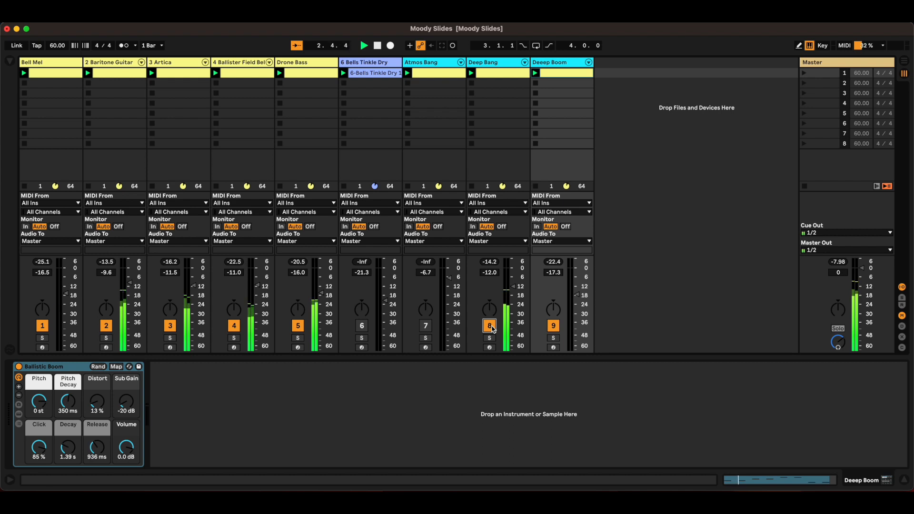
key(space)
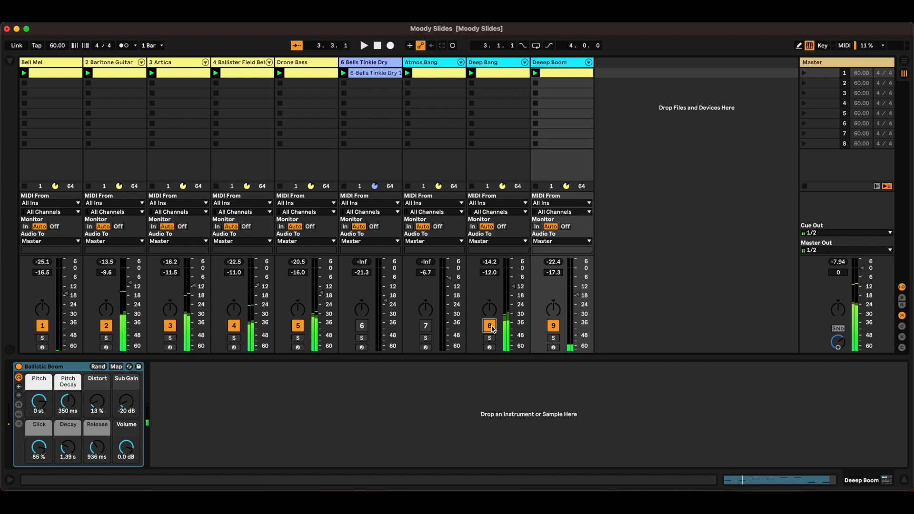
- Deactivate Deeep Boom, Deep Bang and tracks 1 to 5 so that no track is active
click(553, 327)
click(490, 327)
click(297, 327)
click(233, 327)
click(170, 326)
click(107, 327)
click(43, 327)
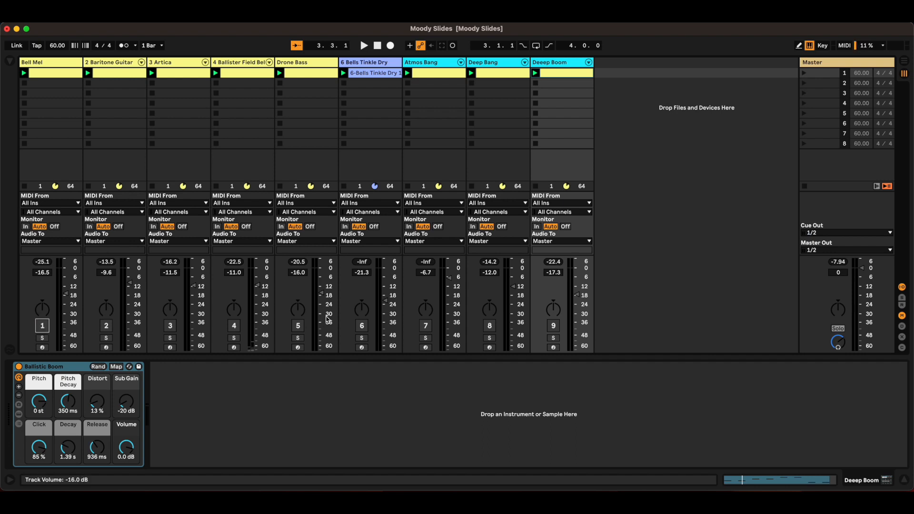
- Activate 6 Bells Tinkle Dry and play it alone while examining its clip notes from bar 13, ending with playback stopped
click(363, 326)
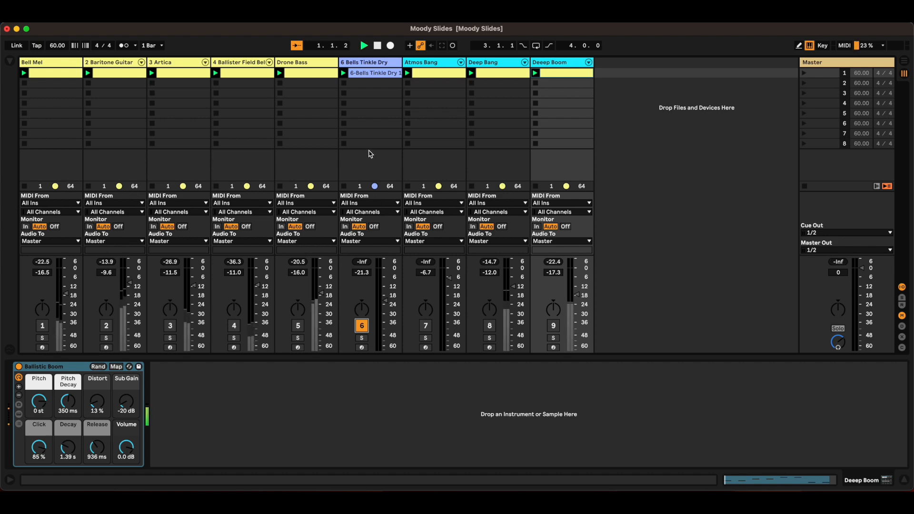
click(367, 74)
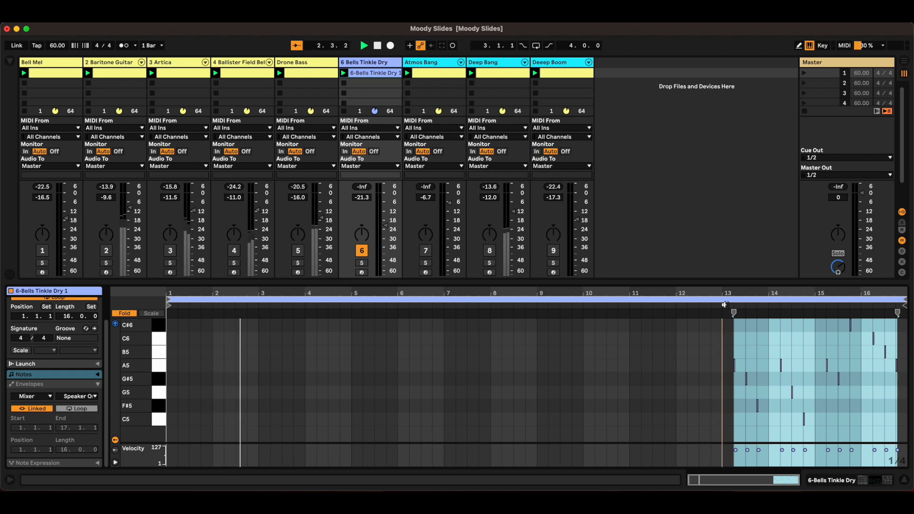
click(723, 371)
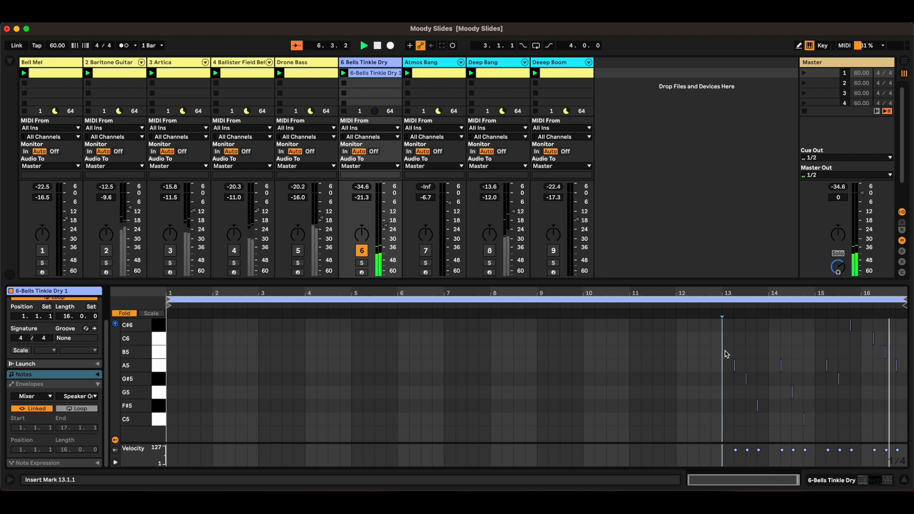
key(space)
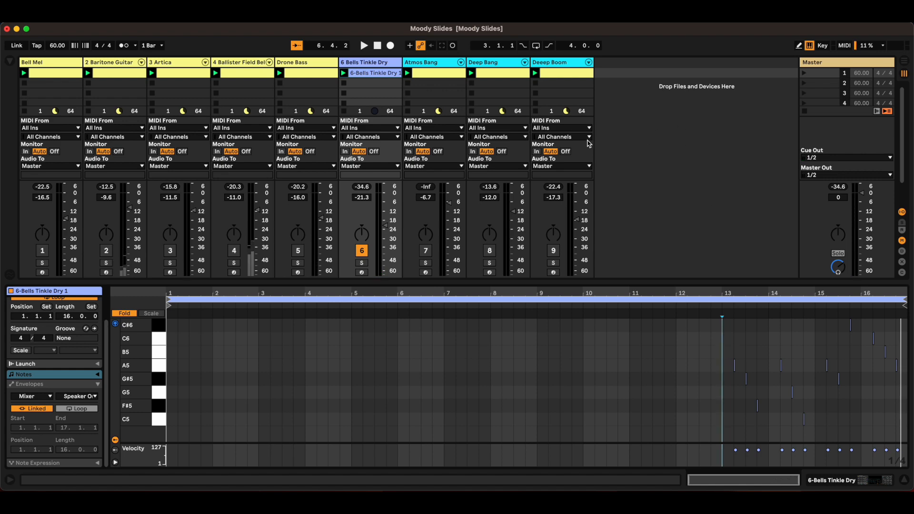
- Make Atmos Bang the only active track and play it while examining its devices and clip notes
click(427, 250)
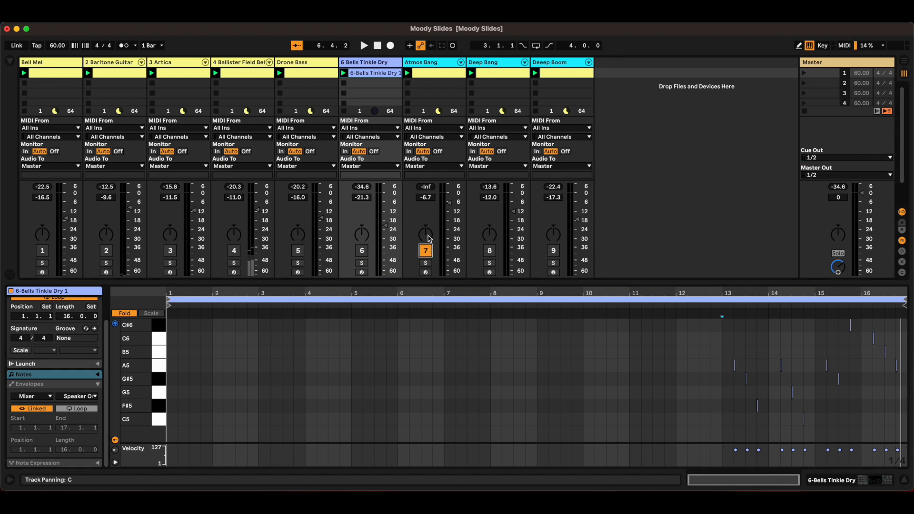
click(435, 68)
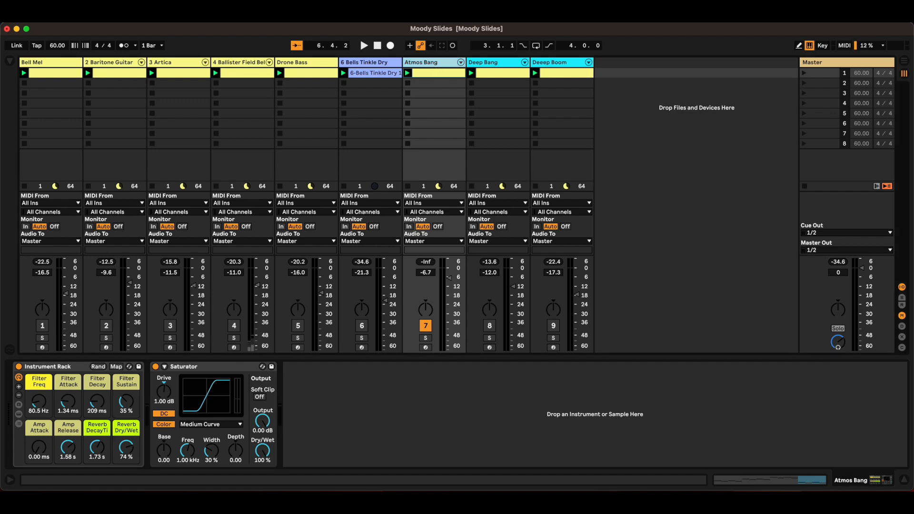
click(433, 74)
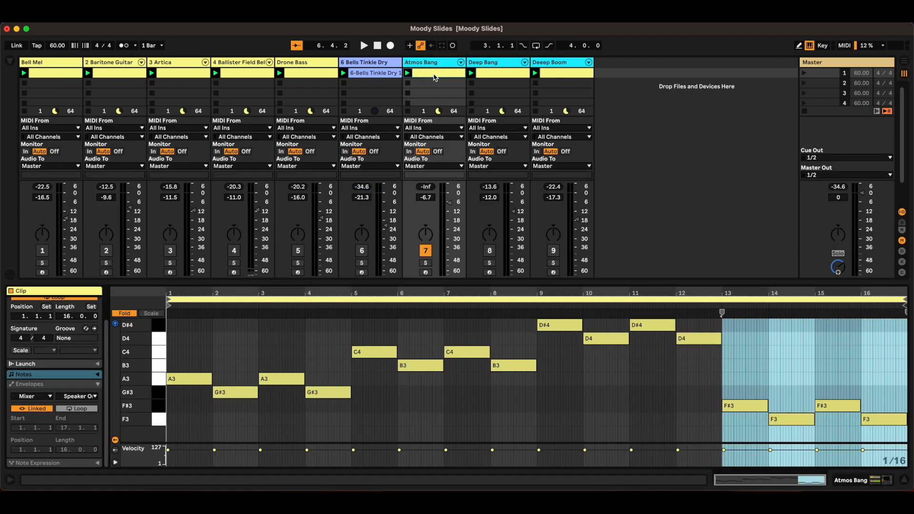
click(408, 73)
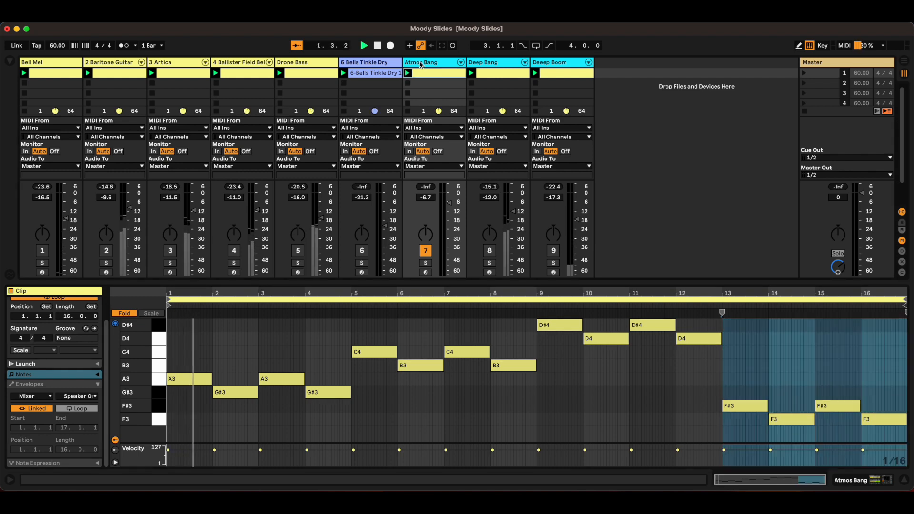
click(421, 64)
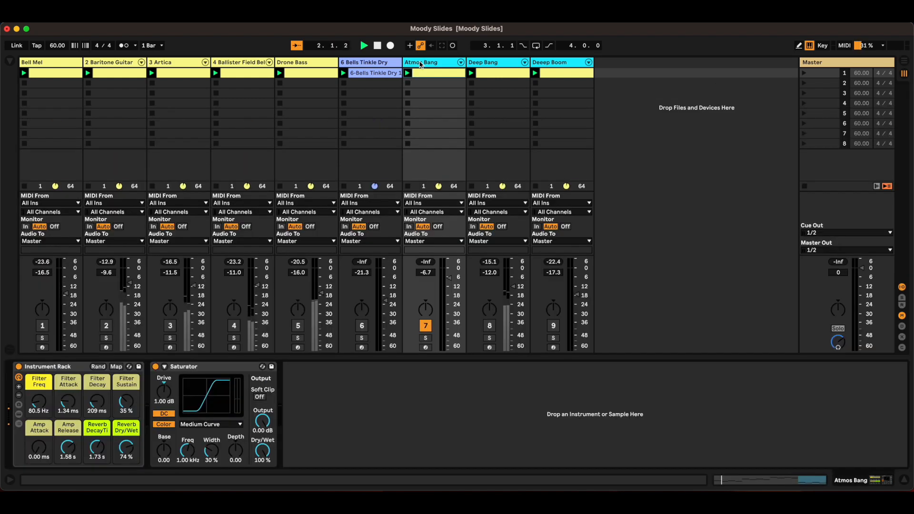
- Examine the envelope targets available in the Atmos Bang clip and return to its devices, ending with playback stopped
click(423, 75)
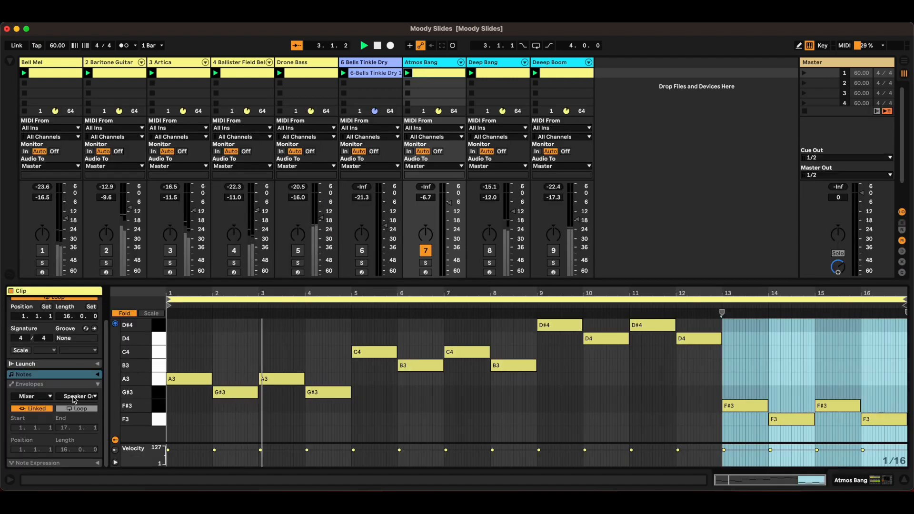
click(50, 396)
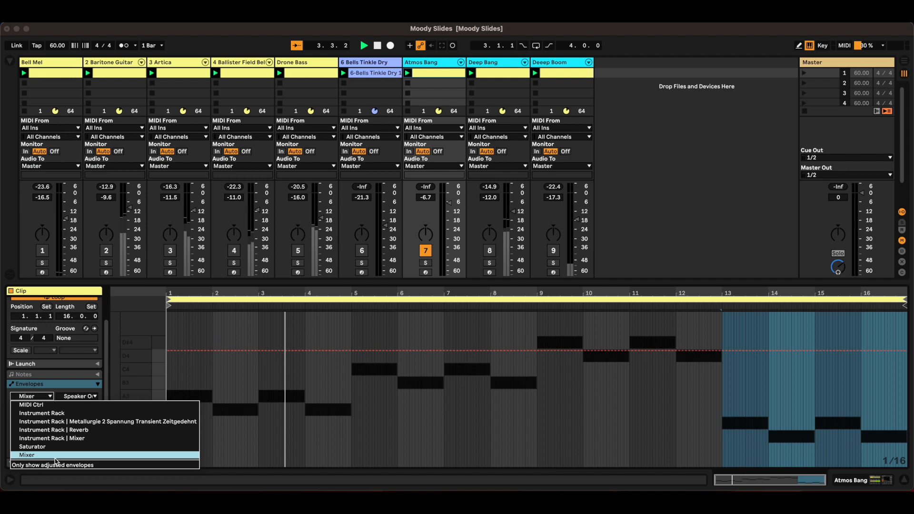
click(143, 295)
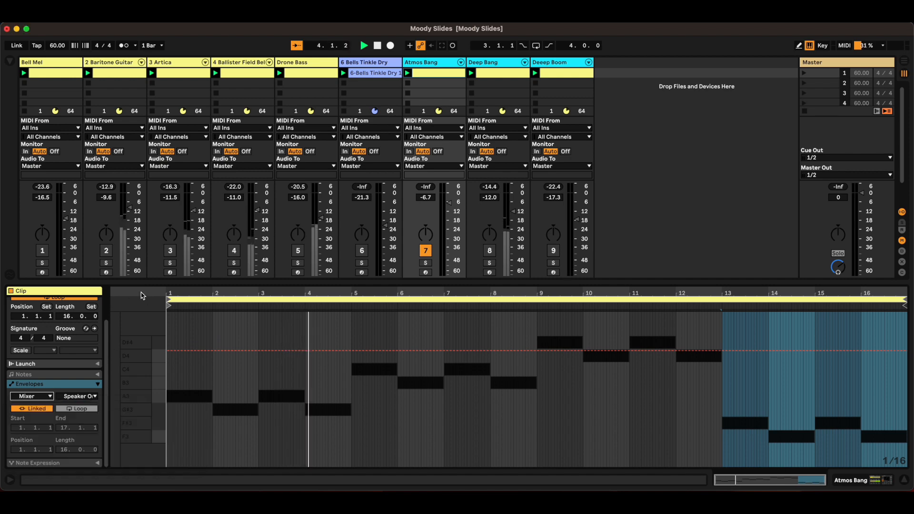
click(433, 64)
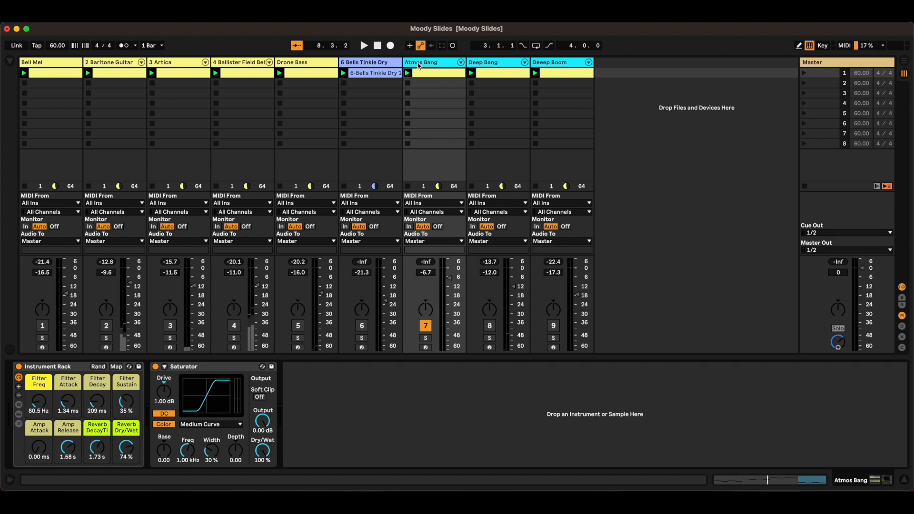
click(420, 64)
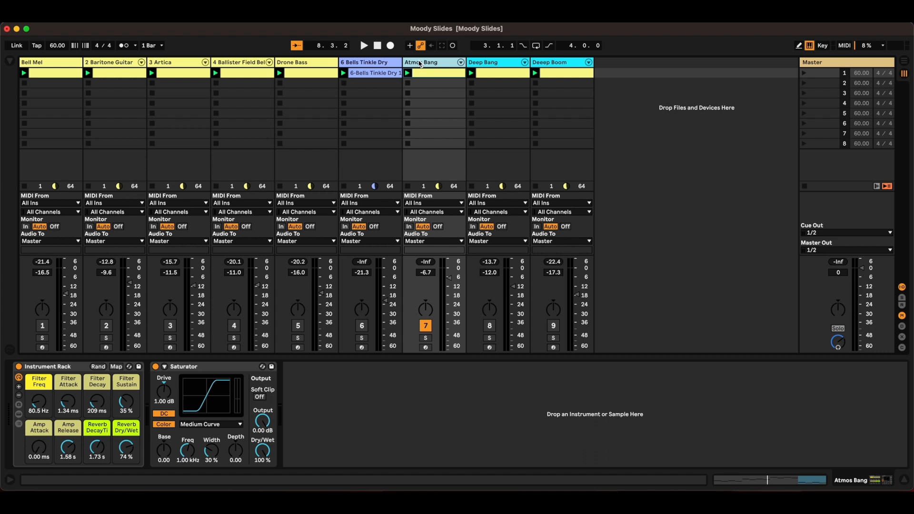
- Activate tracks 1 to 6, Deep Bang and Deeep Boom alongside Atmos Bang and audition all nine tracks together
click(42, 326)
click(107, 327)
click(172, 326)
click(236, 328)
click(299, 326)
click(363, 327)
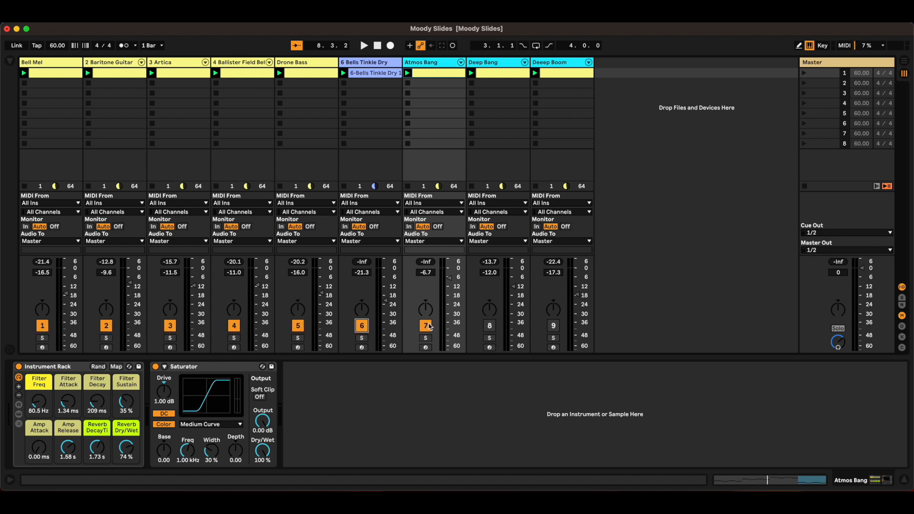
click(489, 327)
click(553, 327)
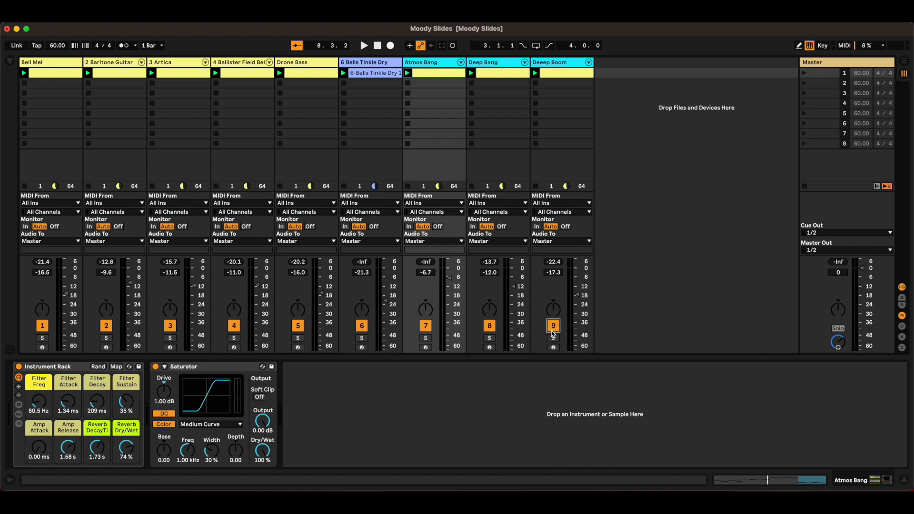
key(space)
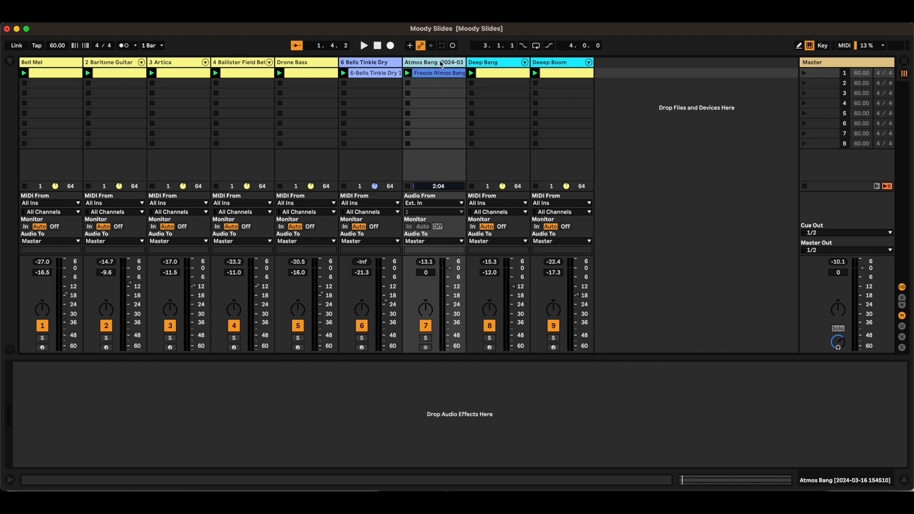
- Solo the frozen Atmos Bang track and play it while examining its audio clip, ending with playback stopped
double_click(438, 74)
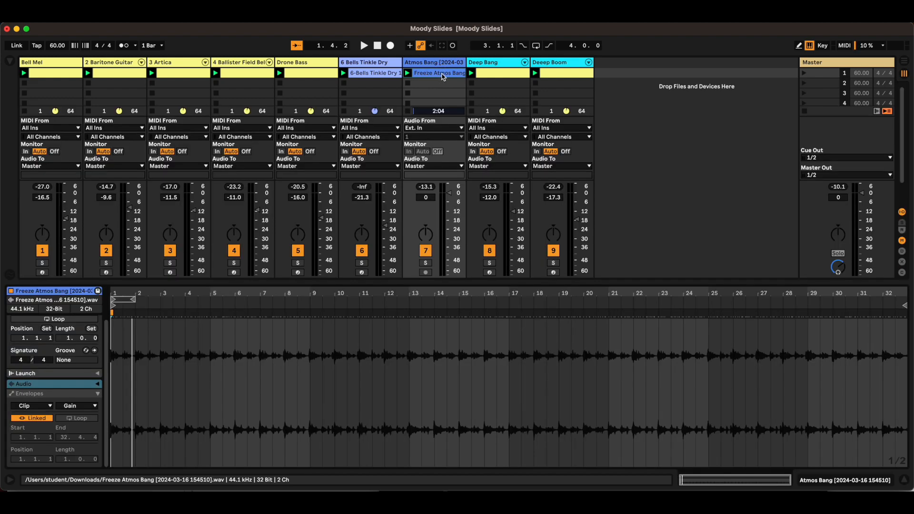
click(426, 64)
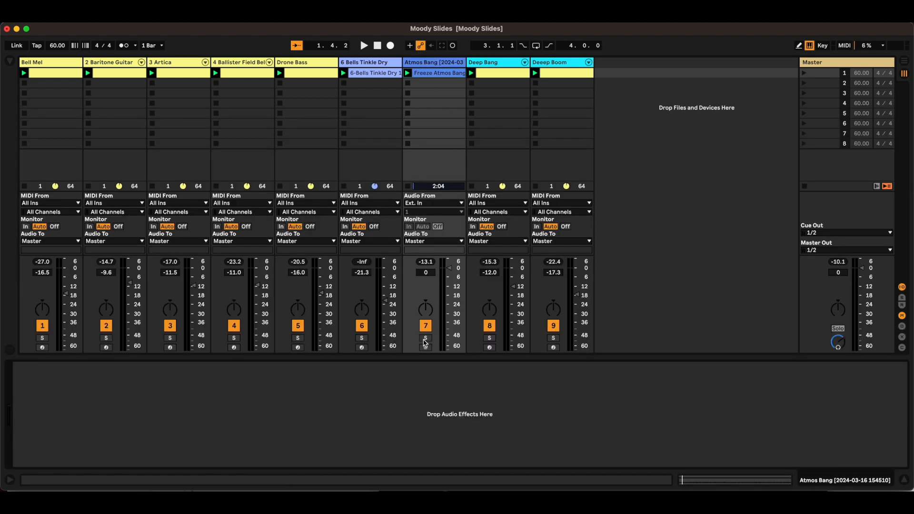
click(425, 339)
click(408, 73)
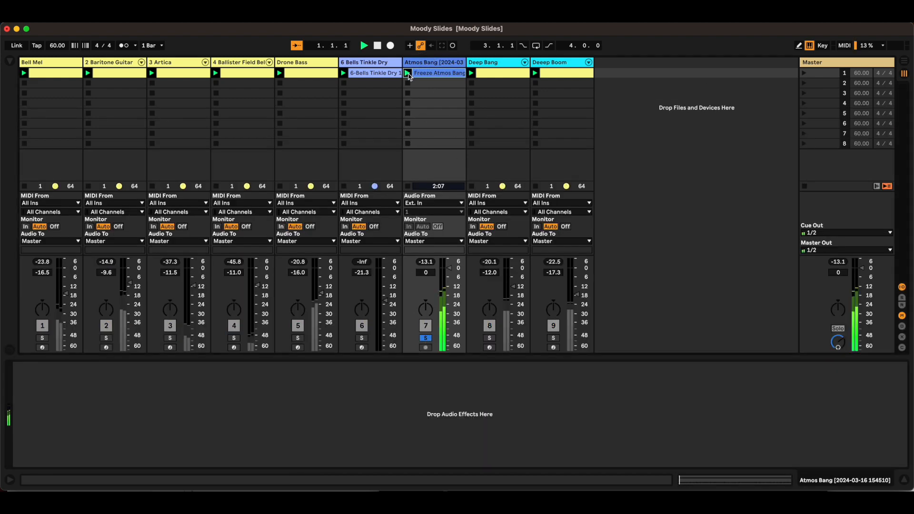
click(430, 76)
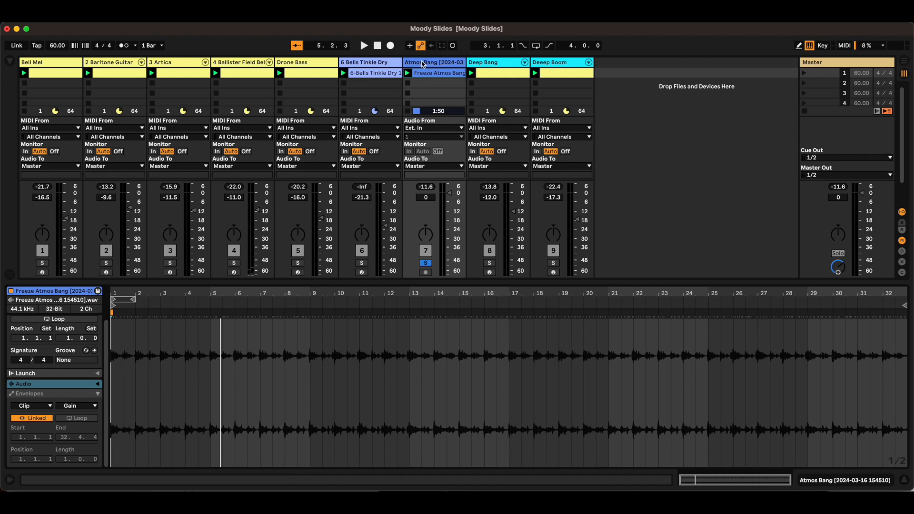
click(419, 67)
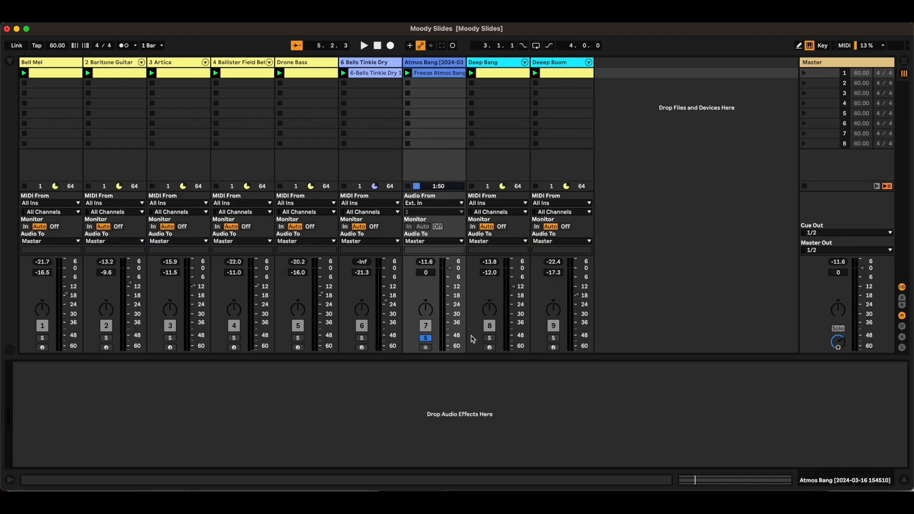
- Clear the track solos and play the full mix while setting the frozen Atmos Bang track's volume to -2.4 dB
click(489, 338)
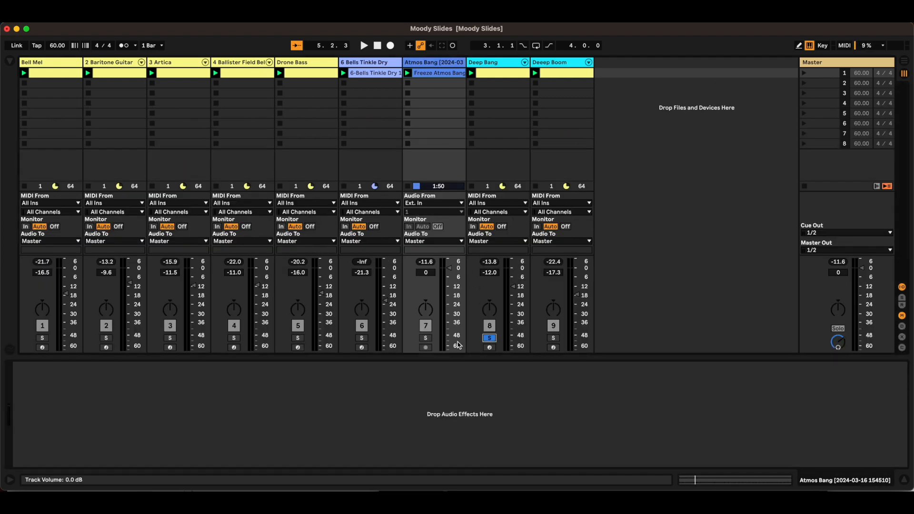
click(490, 339)
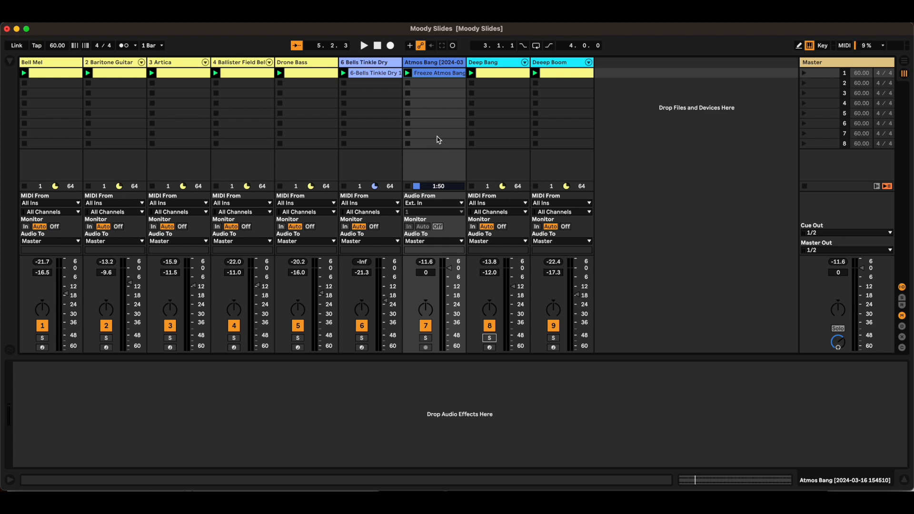
key(space)
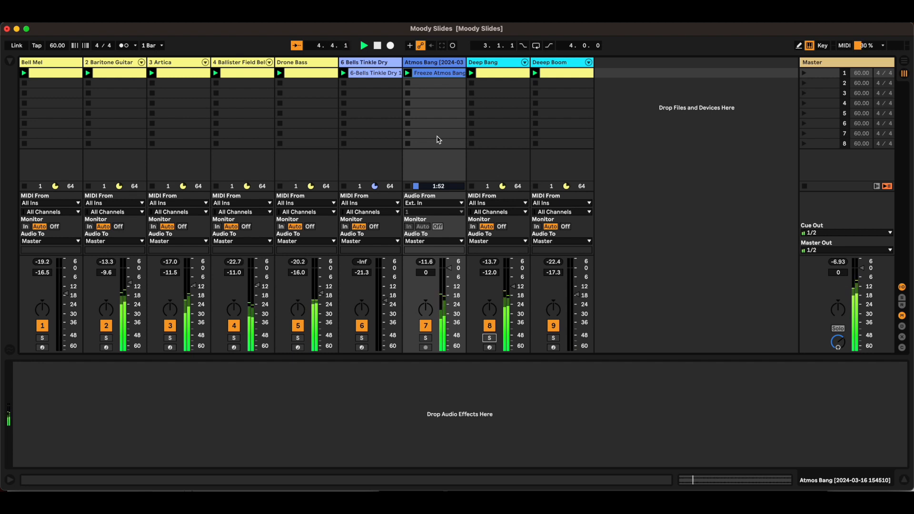
drag(449, 268, 449, 282)
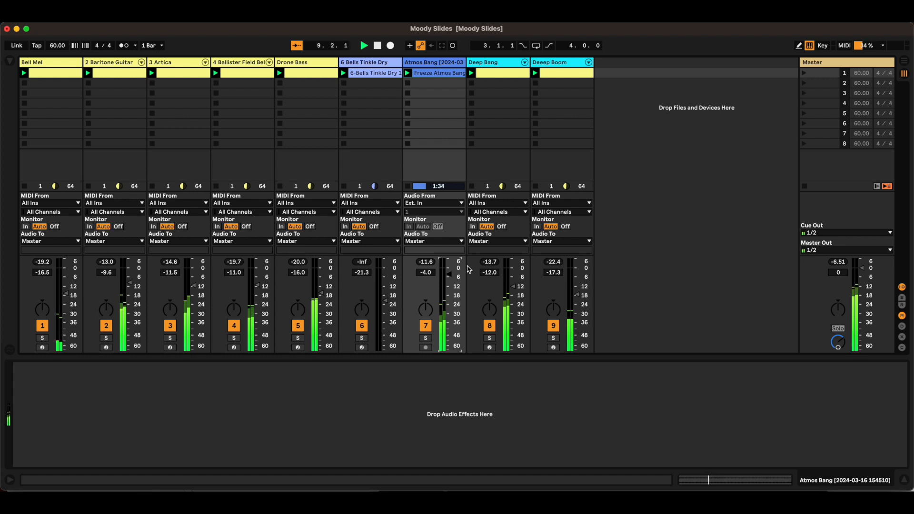
drag(448, 274, 448, 269)
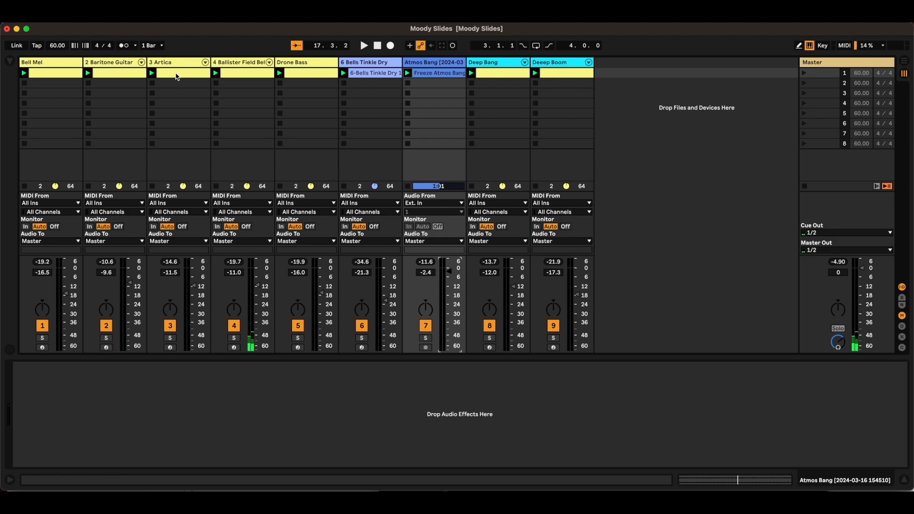
- Open the Artica clip's notes and audition its first two two-note chords, C3 with A2 and C3 with G#2
double_click(176, 74)
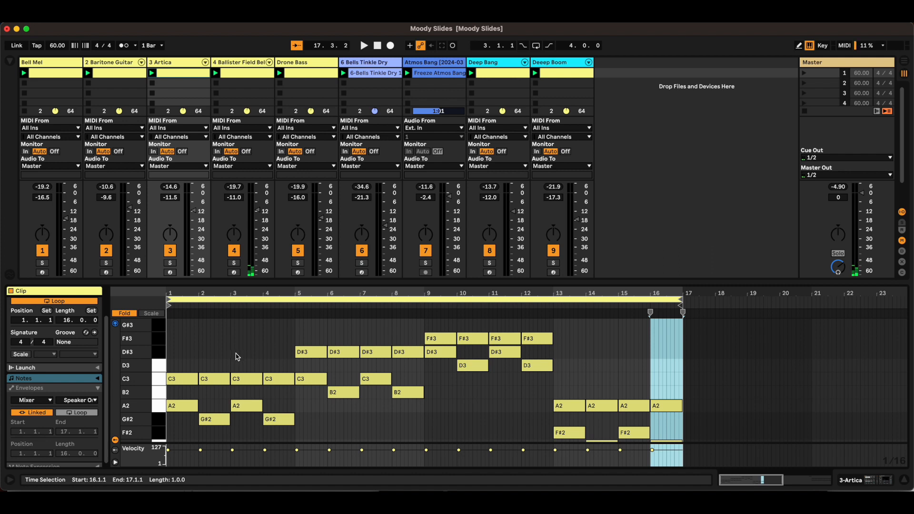
click(235, 355)
drag(178, 363, 184, 423)
drag(210, 363, 218, 432)
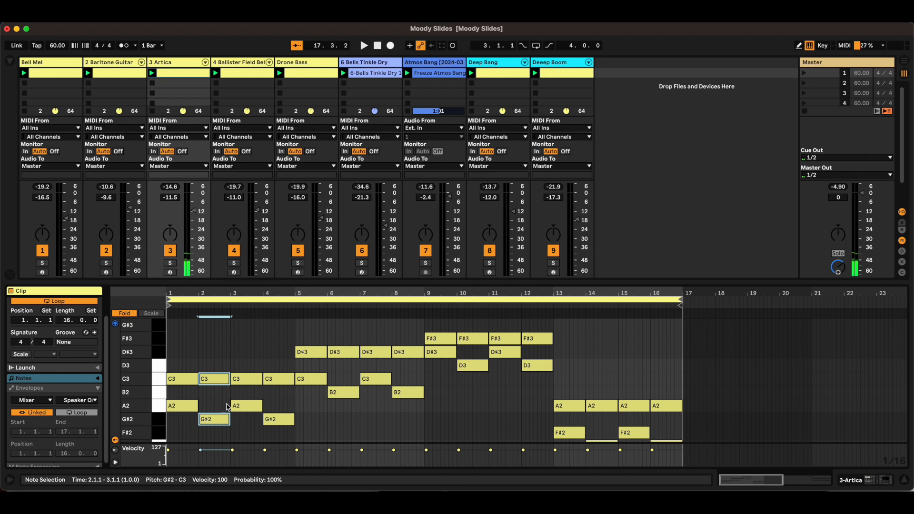
drag(176, 364, 213, 390)
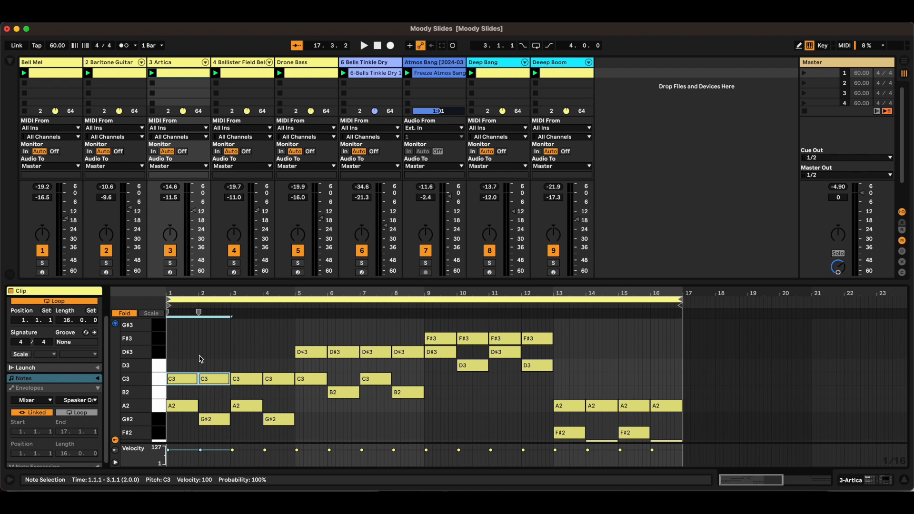
drag(177, 364, 178, 412)
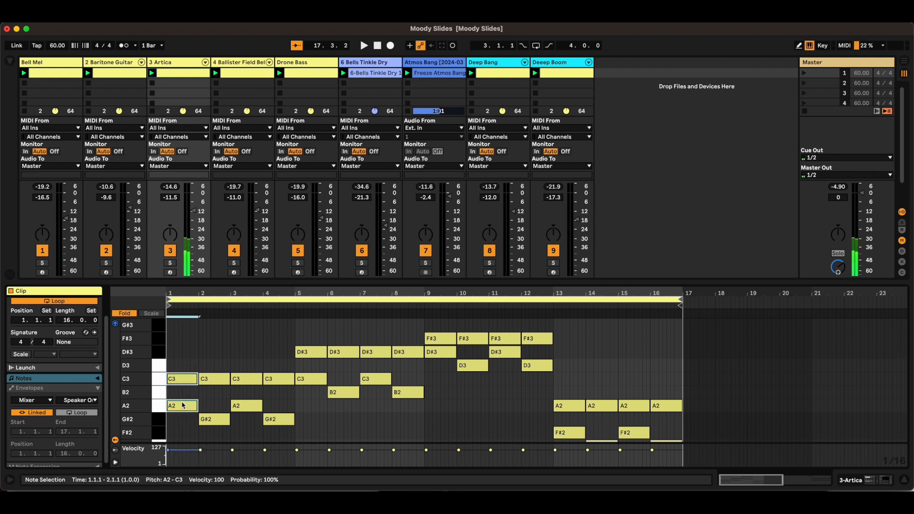
drag(210, 364, 228, 438)
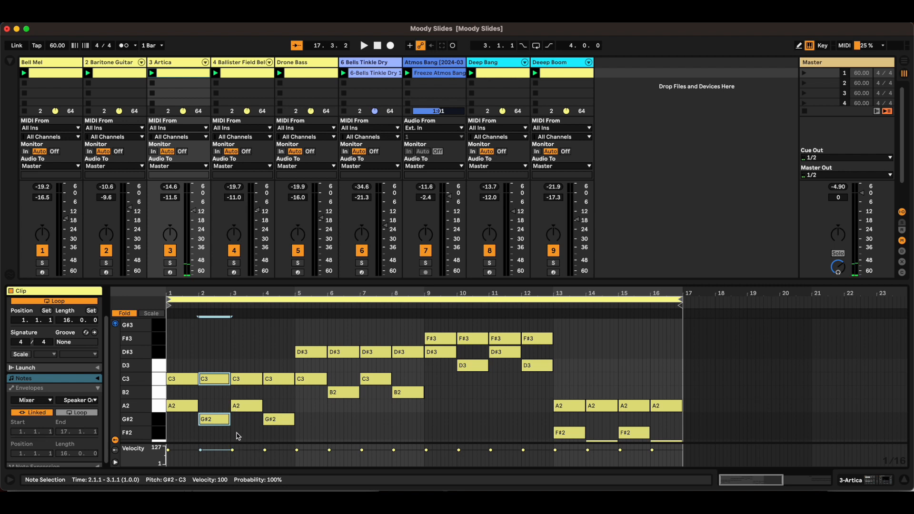
click(210, 379)
click(221, 345)
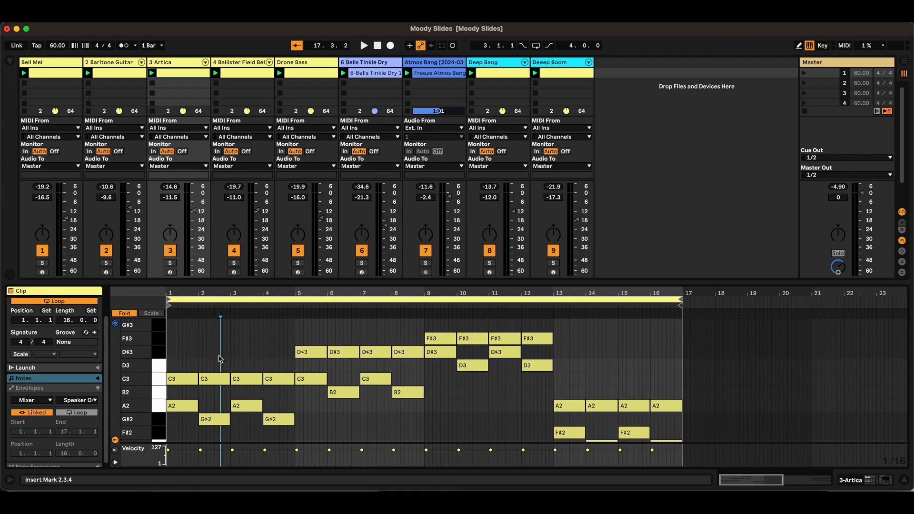
- Examine the Baritone Guitar clip and its Arpeggiator and instrument rack, and play the full mix from the beginning
click(119, 79)
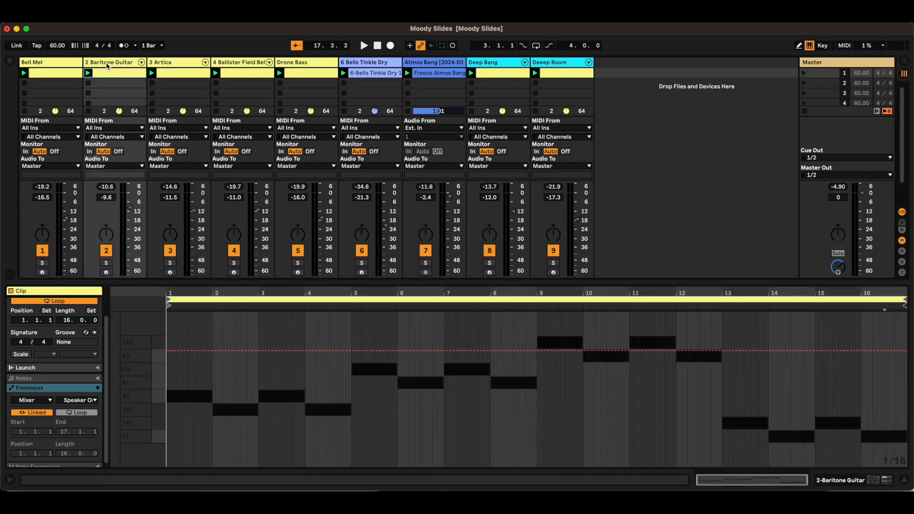
click(107, 65)
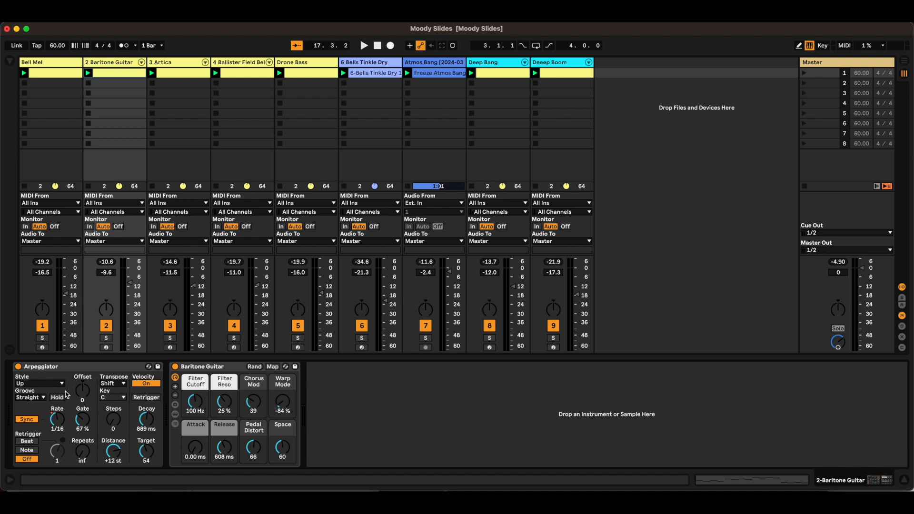
click(364, 45)
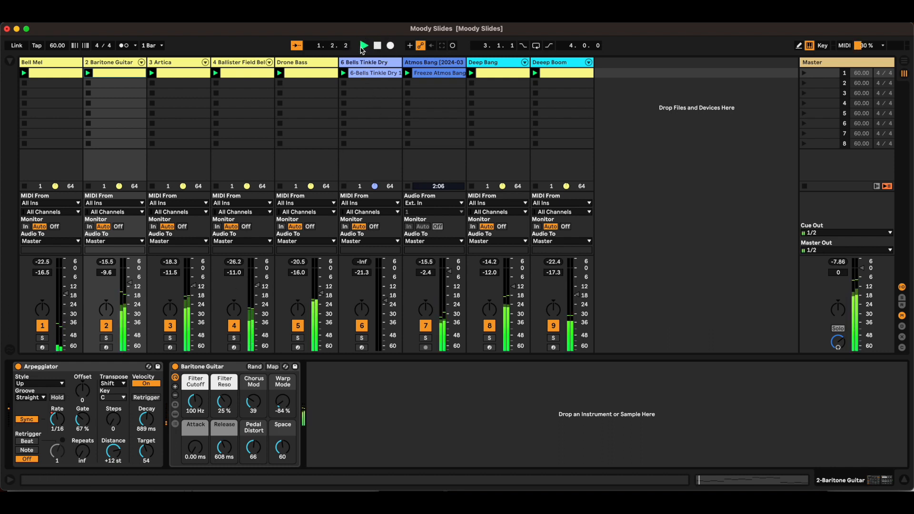